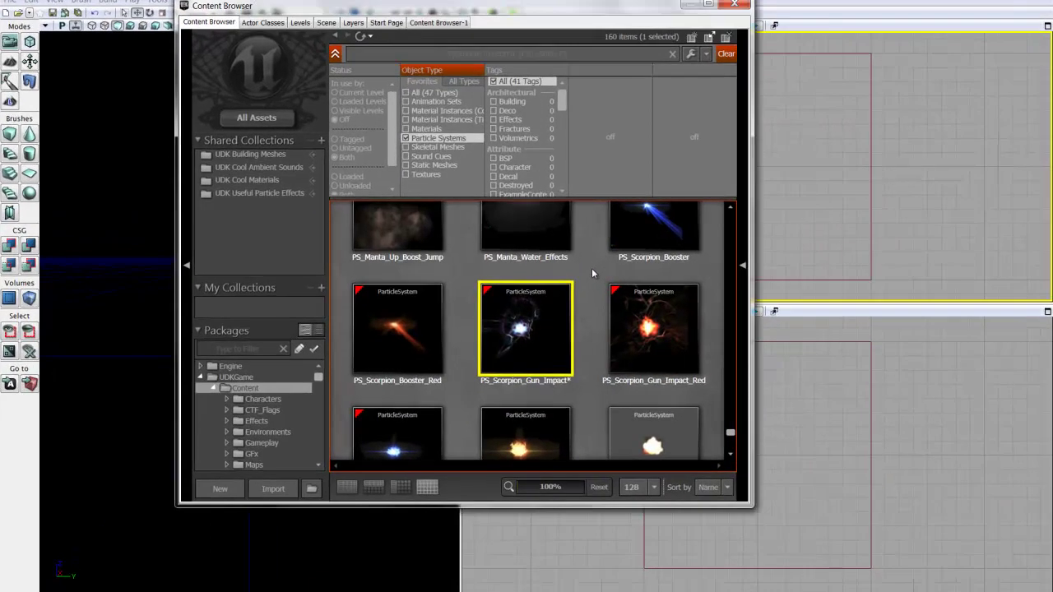
# Create ParticleSystem_1 in the CrowdDemoPackage package and open it in Cascade.
pyautogui.rightClick(591, 269)
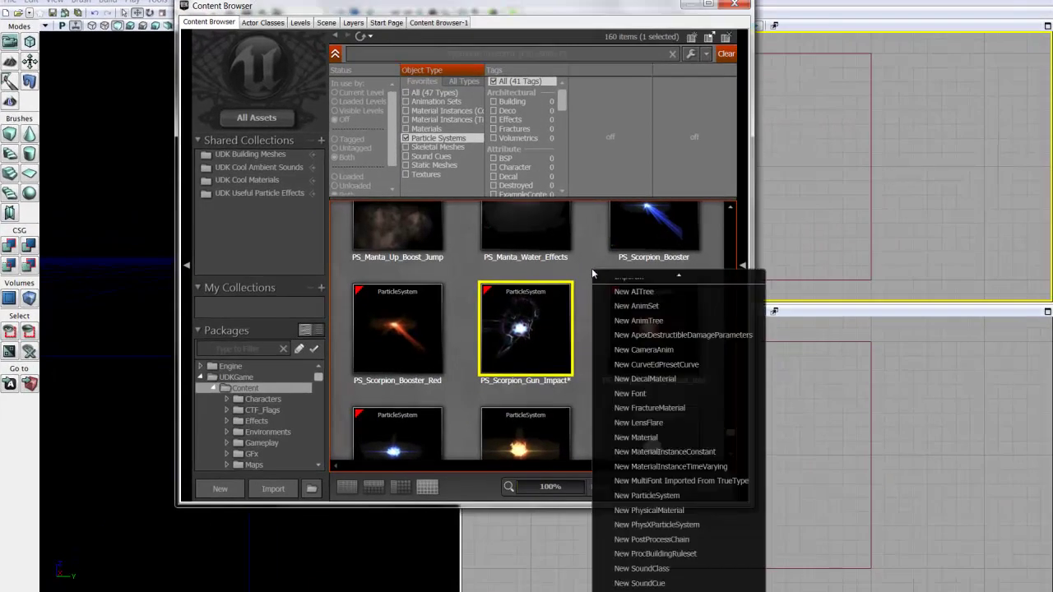
pyautogui.click(688, 498)
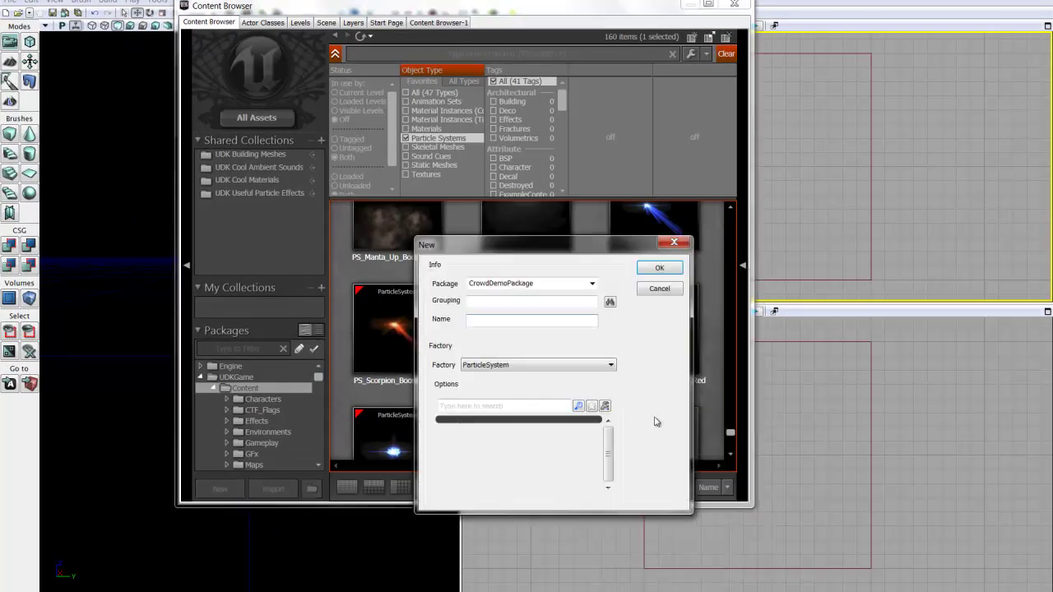
pyautogui.click(659, 266)
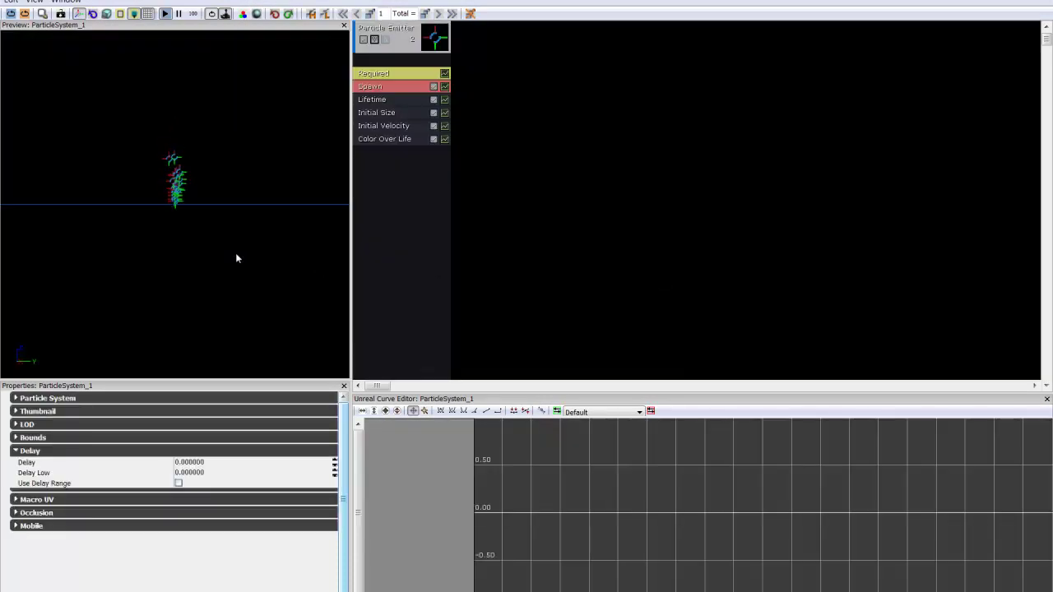
# Show the Particle Emitter's properties, locate ParticleSystem_1 in the Content Browser, then minimize the browser.
pyautogui.moveTo(169, 222); pyautogui.dragTo(144, 223)
pyautogui.click(436, 41)
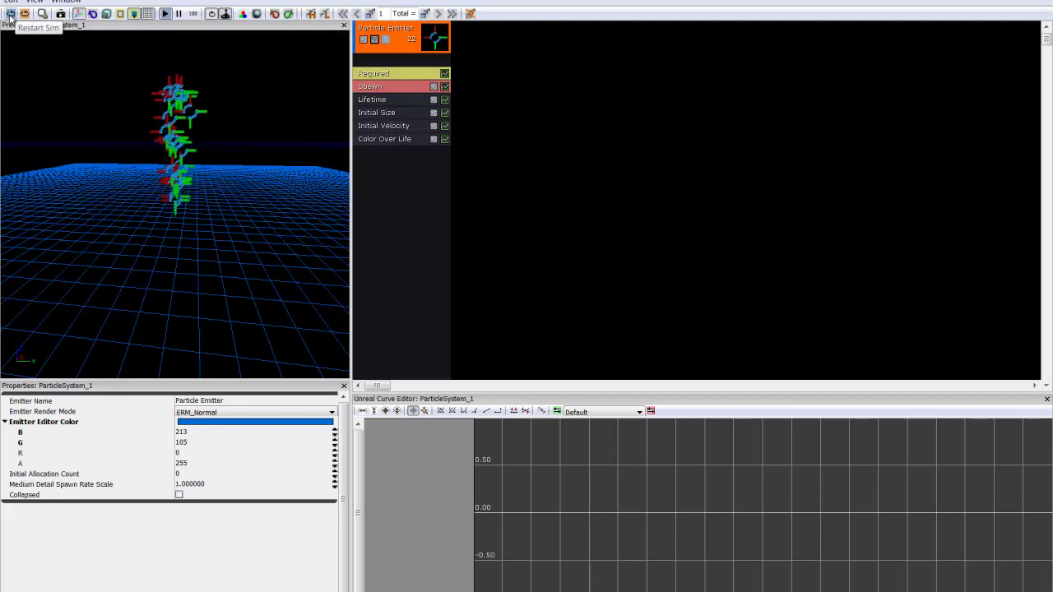
pyautogui.moveTo(148, 206)
pyautogui.mouseDown()
pyautogui.moveTo(171, 239)
pyautogui.moveTo(155, 223)
pyautogui.mouseUp()
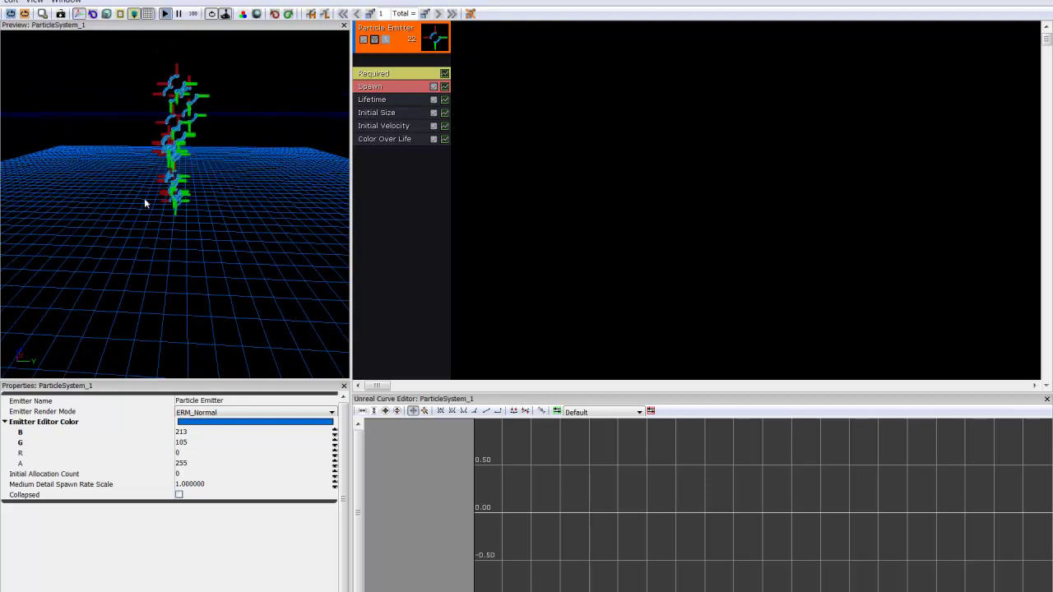
pyautogui.click(42, 15)
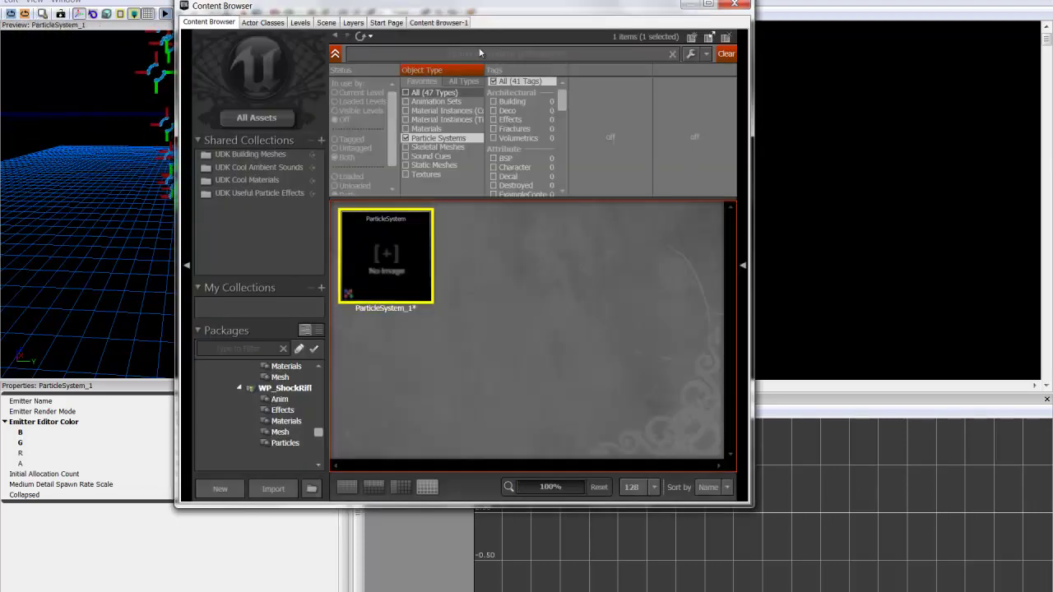
pyautogui.click(708, 5)
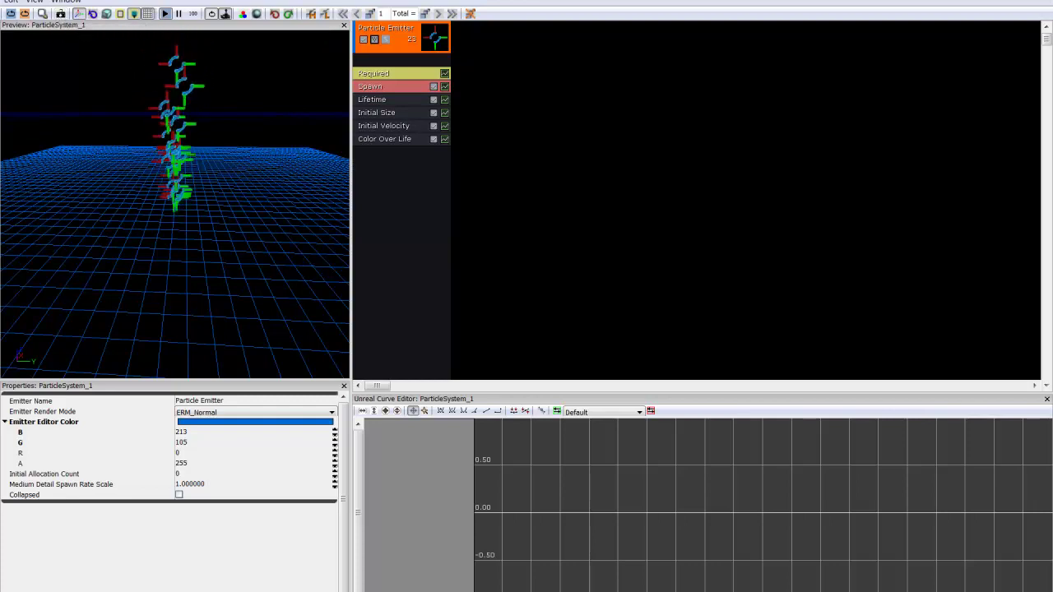
# Turn on Orbit Mode and Toggle Motion so the emitter's particles trail sideways across the grid.
pyautogui.click(78, 14)
pyautogui.moveTo(124, 206); pyautogui.dragTo(137, 255)
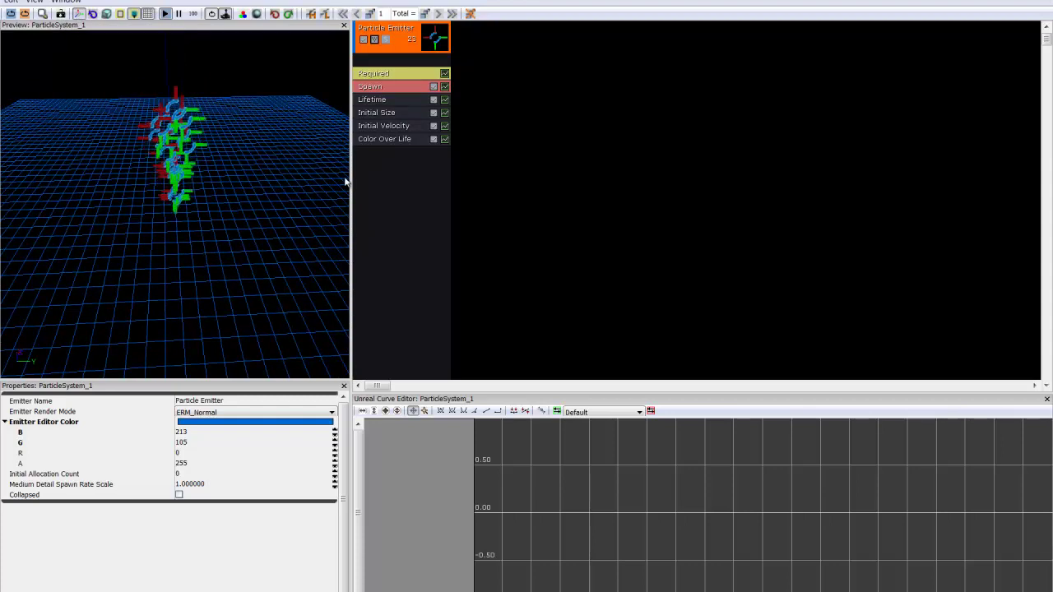
pyautogui.rightClick(377, 163)
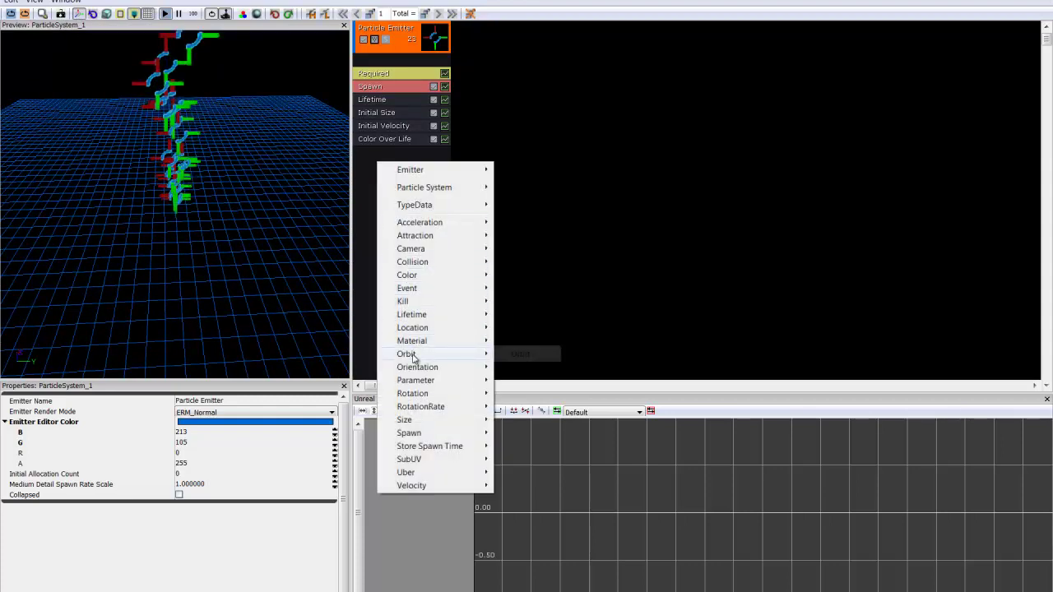
pyautogui.click(142, 210)
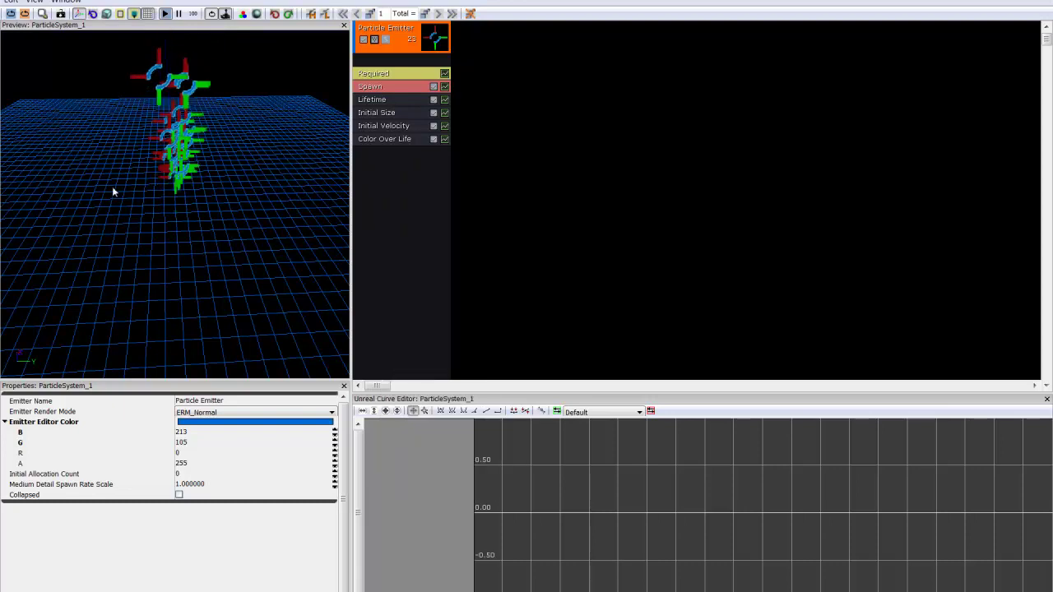
pyautogui.click(93, 14)
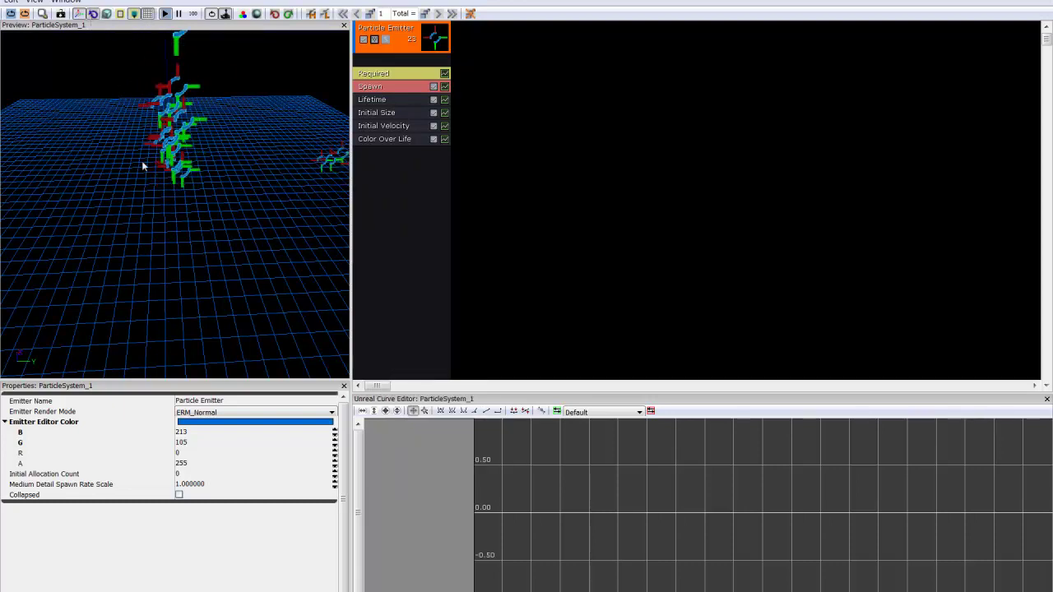
pyautogui.moveTo(142, 168); pyautogui.dragTo(148, 239)
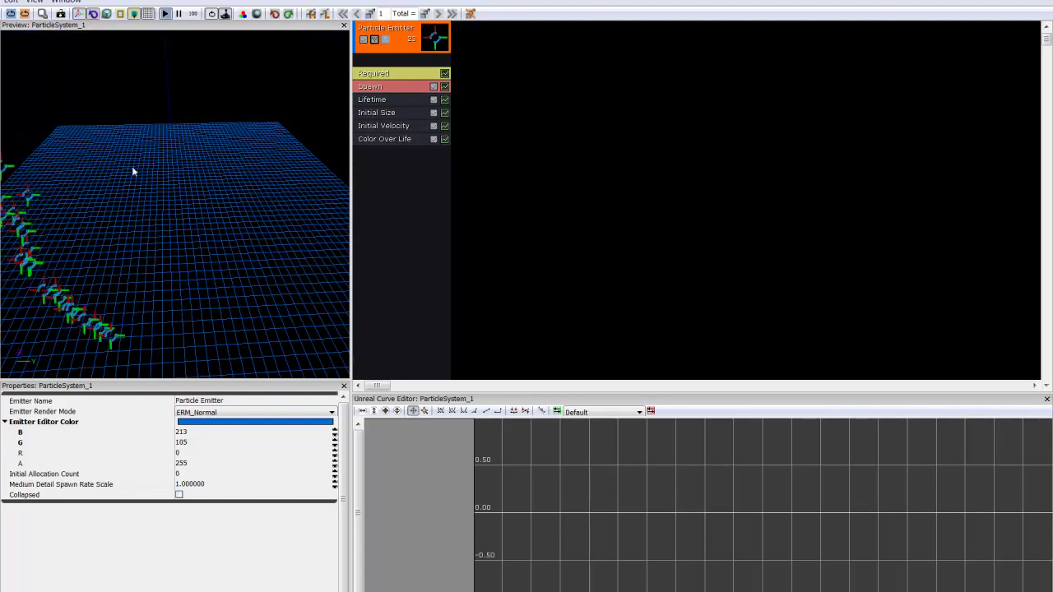
pyautogui.moveTo(134, 173); pyautogui.dragTo(140, 108)
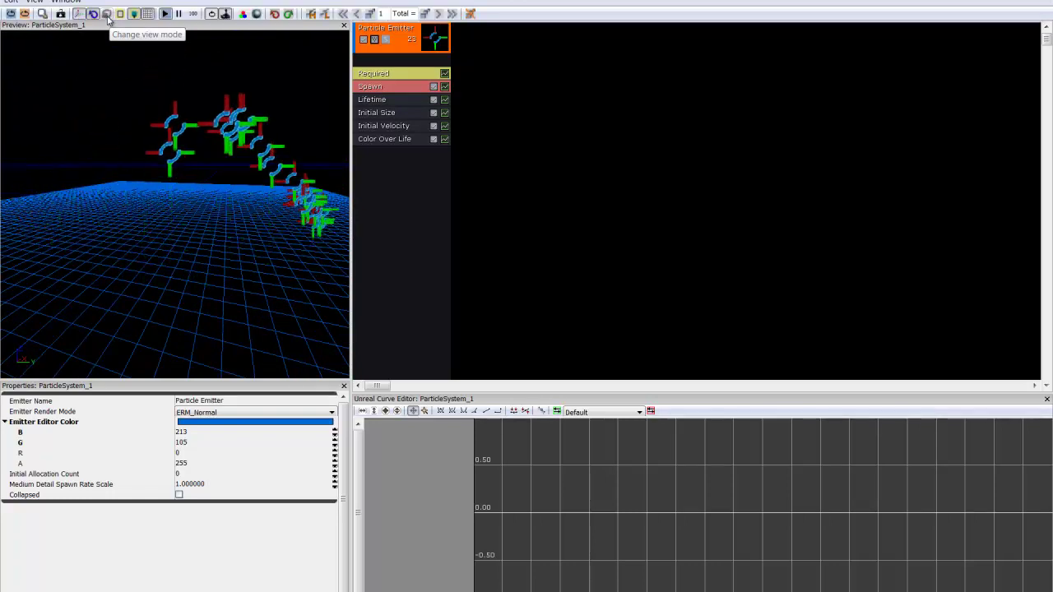
pyautogui.click(107, 18)
pyautogui.click(108, 18)
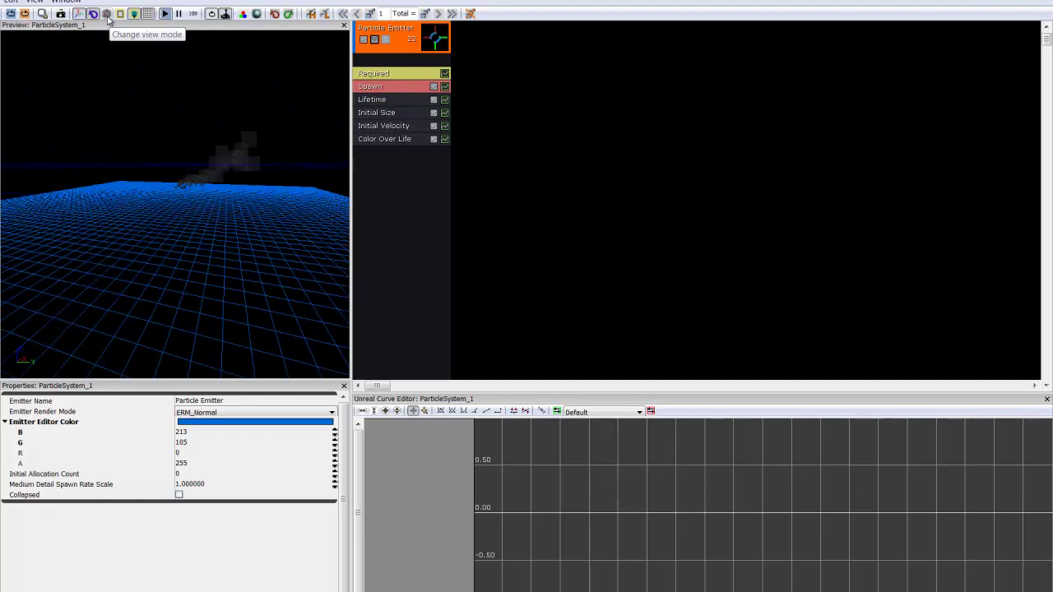
pyautogui.click(107, 18)
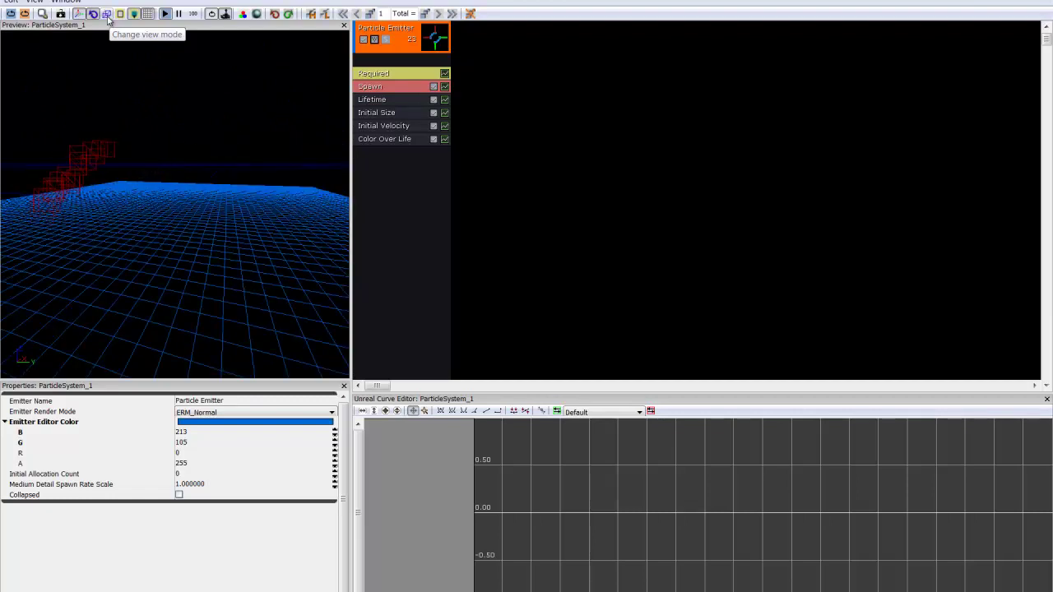
pyautogui.click(108, 18)
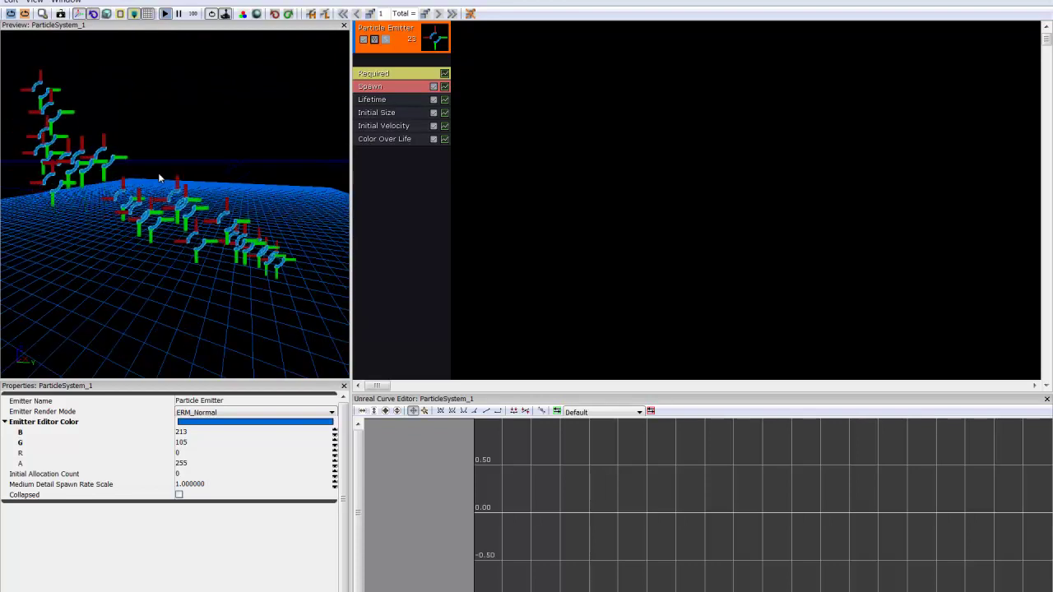
pyautogui.scroll(-10, 167, 179)
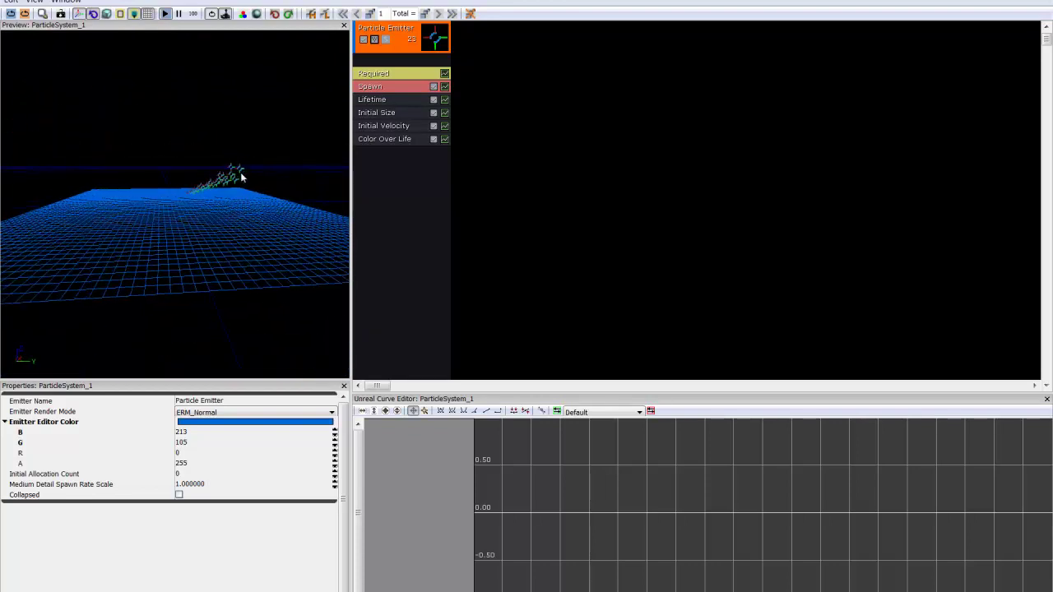
pyautogui.moveTo(241, 177); pyautogui.dragTo(169, 146)
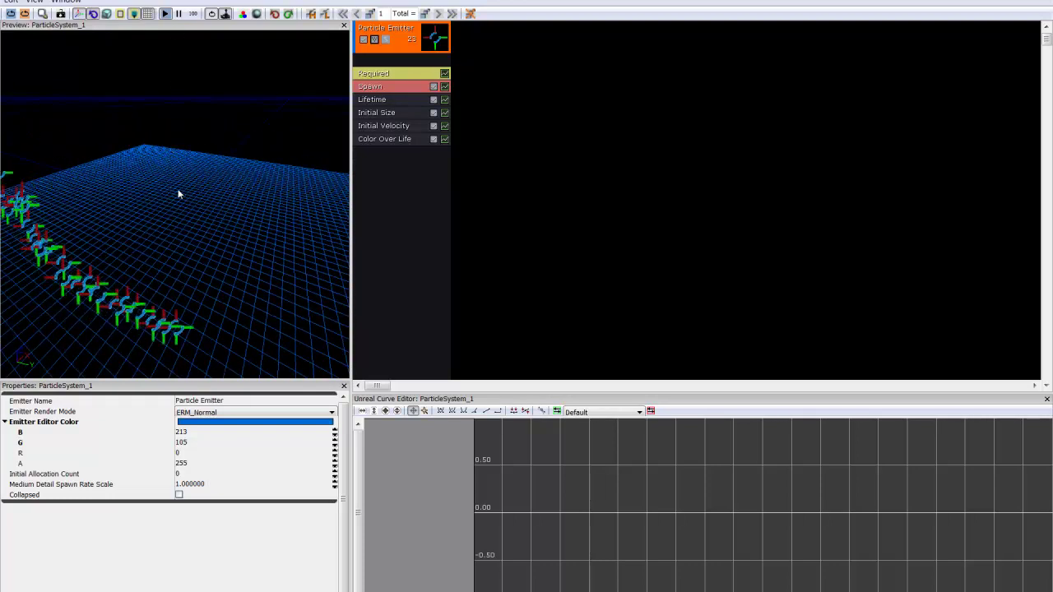
pyautogui.moveTo(178, 194); pyautogui.dragTo(231, 144)
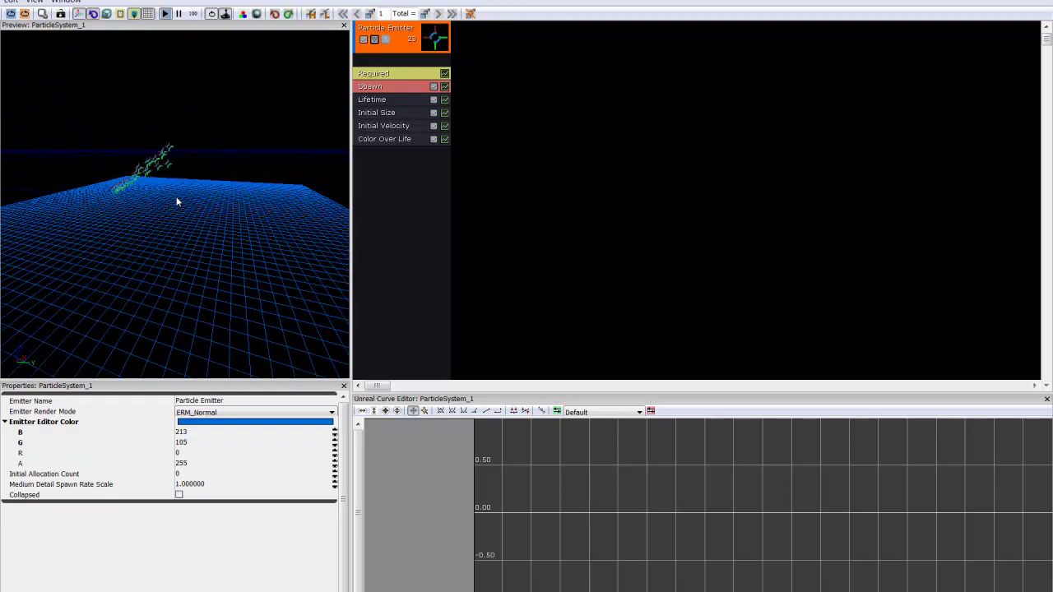
pyautogui.moveTo(176, 201); pyautogui.dragTo(158, 187)
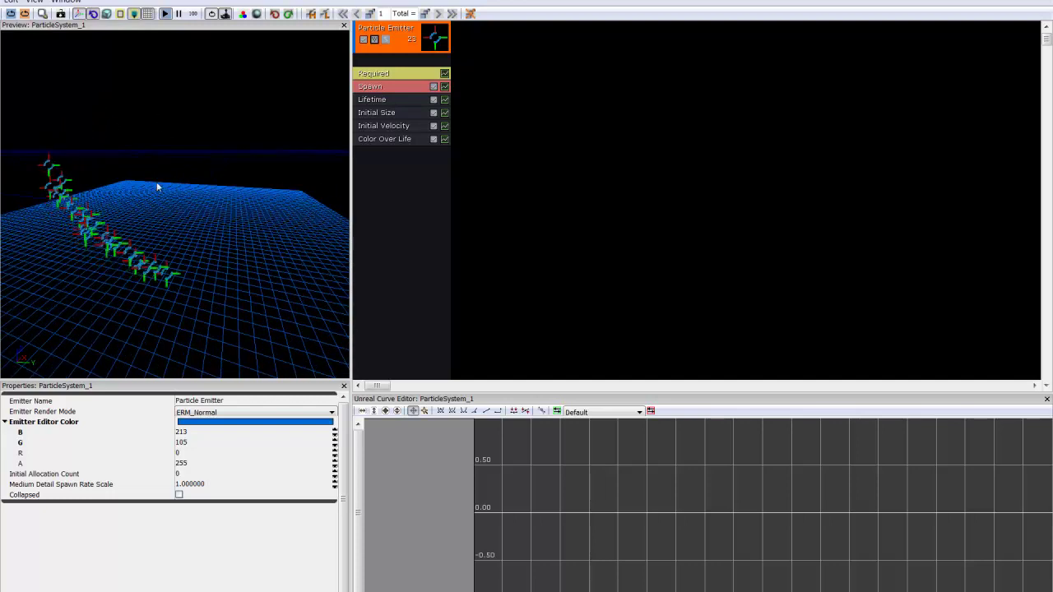
# Show the particle system's bounding sphere and box, and restart the simulation.
pyautogui.click(120, 14)
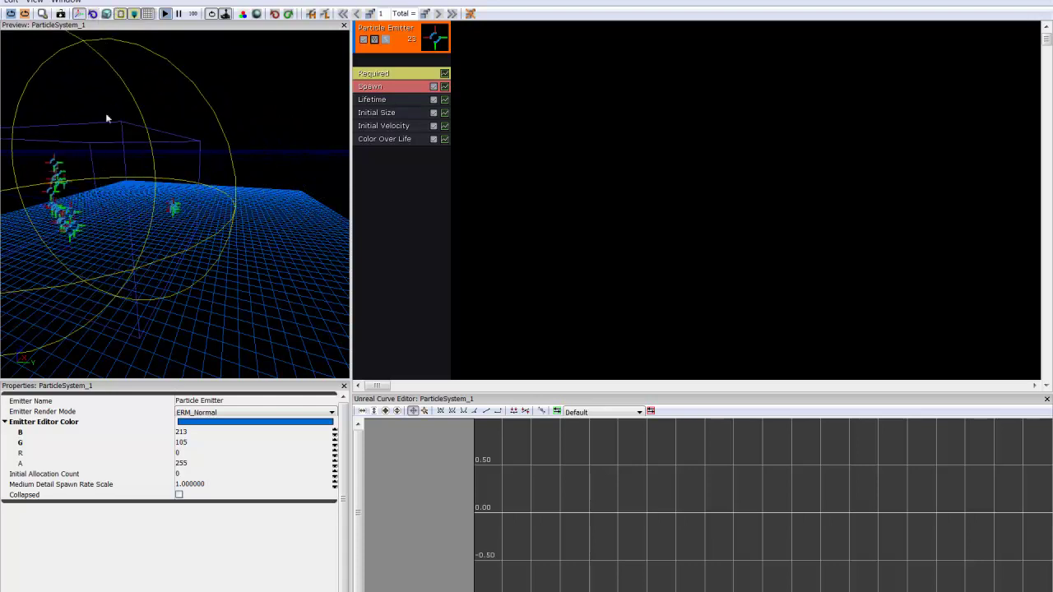
pyautogui.moveTo(145, 235); pyautogui.dragTo(166, 253, button='right')
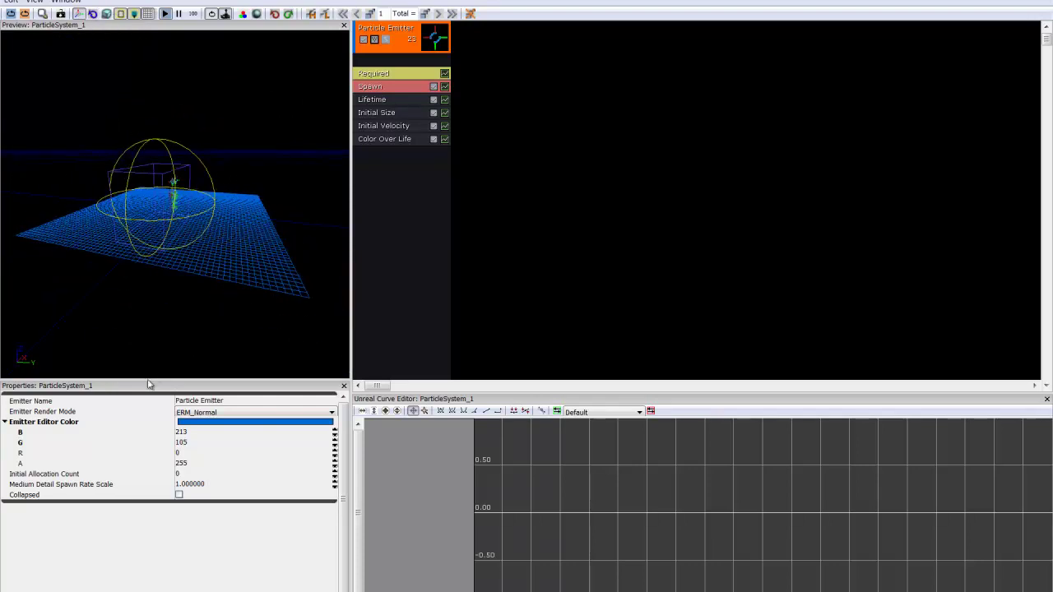
pyautogui.moveTo(166, 253); pyautogui.dragTo(84, 36)
pyautogui.click(11, 17)
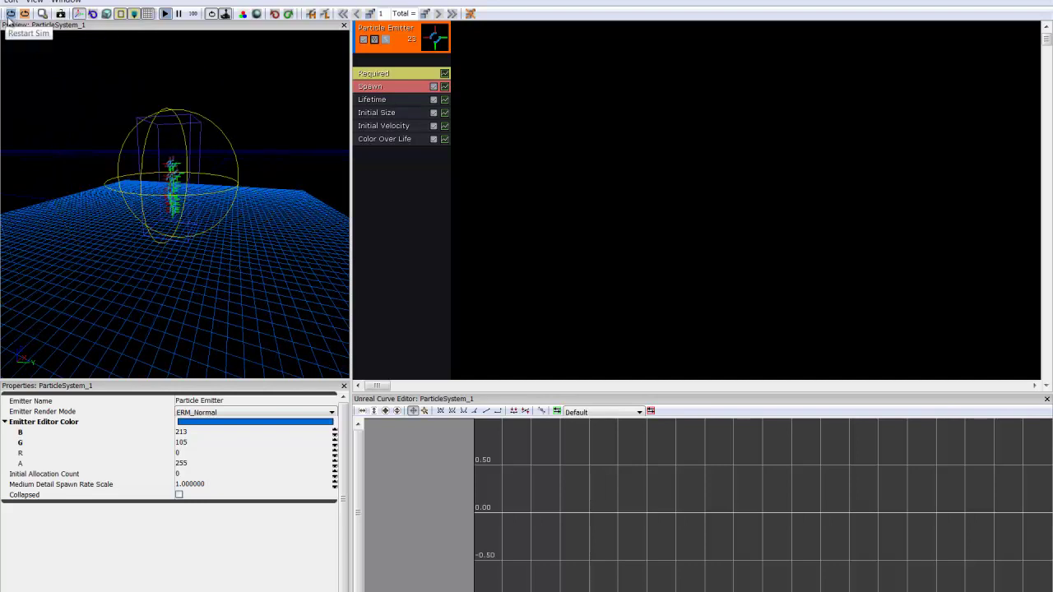
pyautogui.moveTo(185, 239); pyautogui.dragTo(68, 262, button='right')
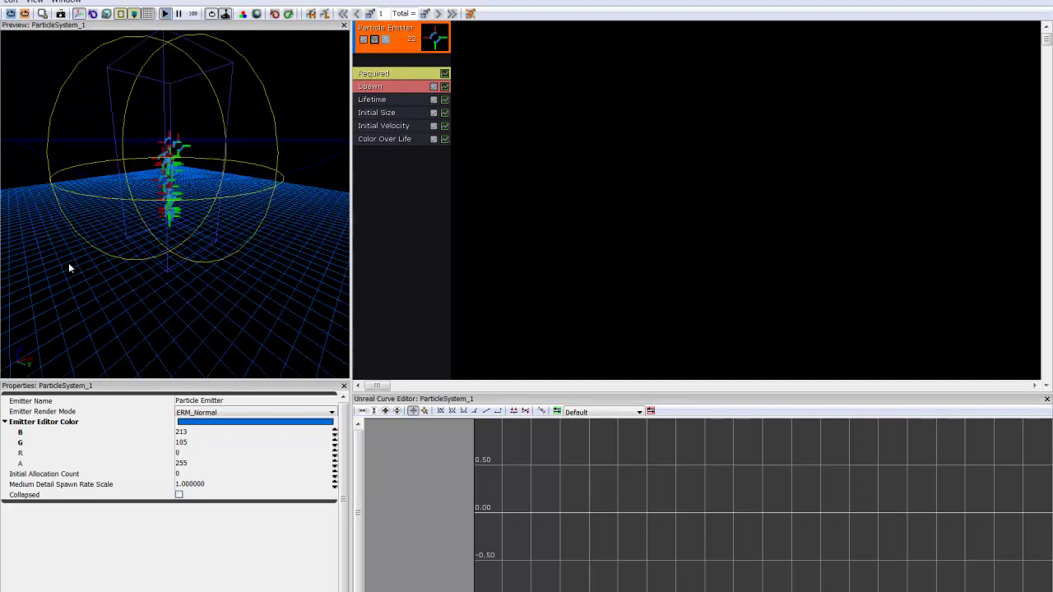
pyautogui.moveTo(70, 268); pyautogui.dragTo(80, 293)
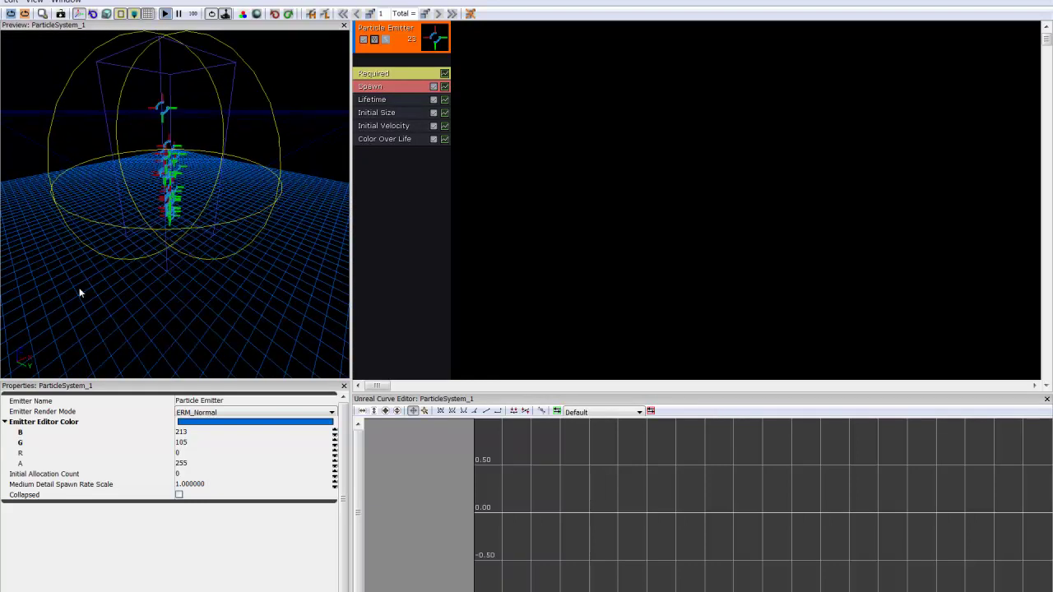
# Lock the current bounds in as the system's fixed bounds.
pyautogui.click(120, 13)
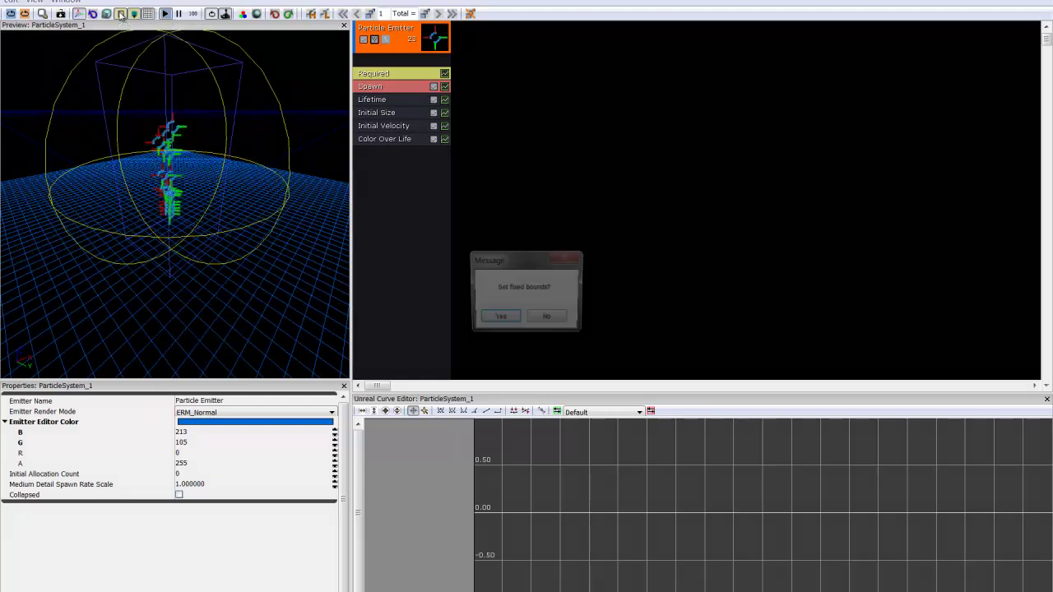
pyautogui.click(498, 318)
pyautogui.moveTo(272, 214); pyautogui.dragTo(355, 257)
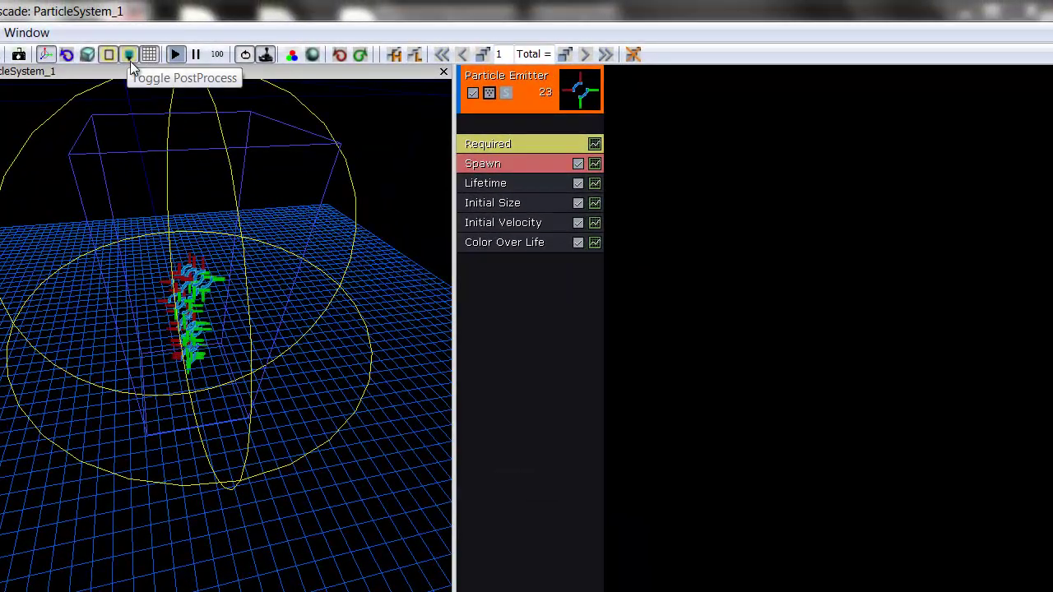
pyautogui.moveTo(129, 183); pyautogui.dragTo(120, 376)
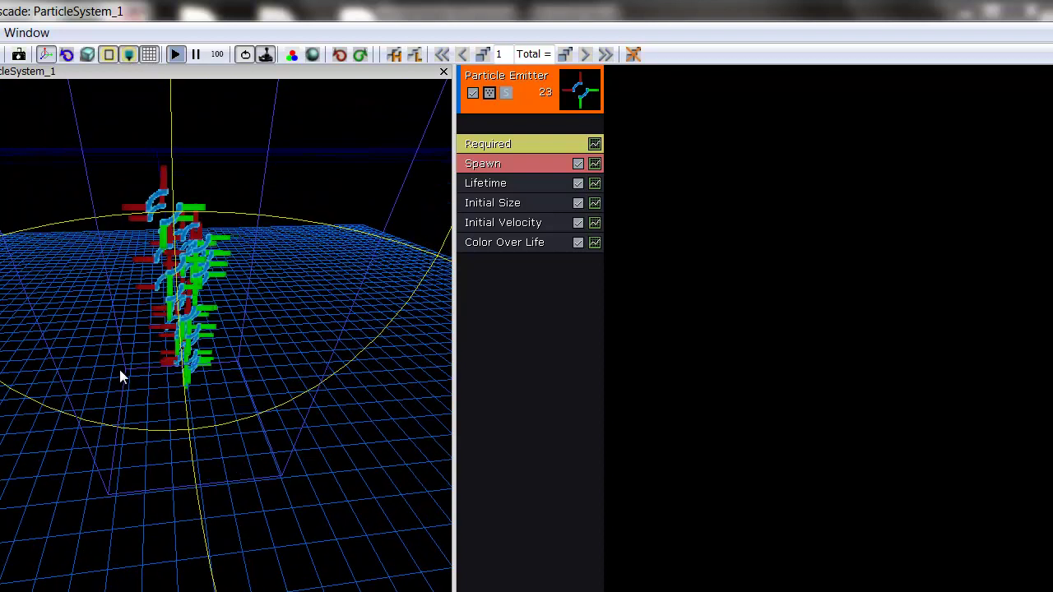
pyautogui.click(142, 56)
pyautogui.click(142, 56)
pyautogui.click(142, 56)
pyautogui.click(142, 56)
pyautogui.moveTo(185, 247); pyautogui.dragTo(192, 151)
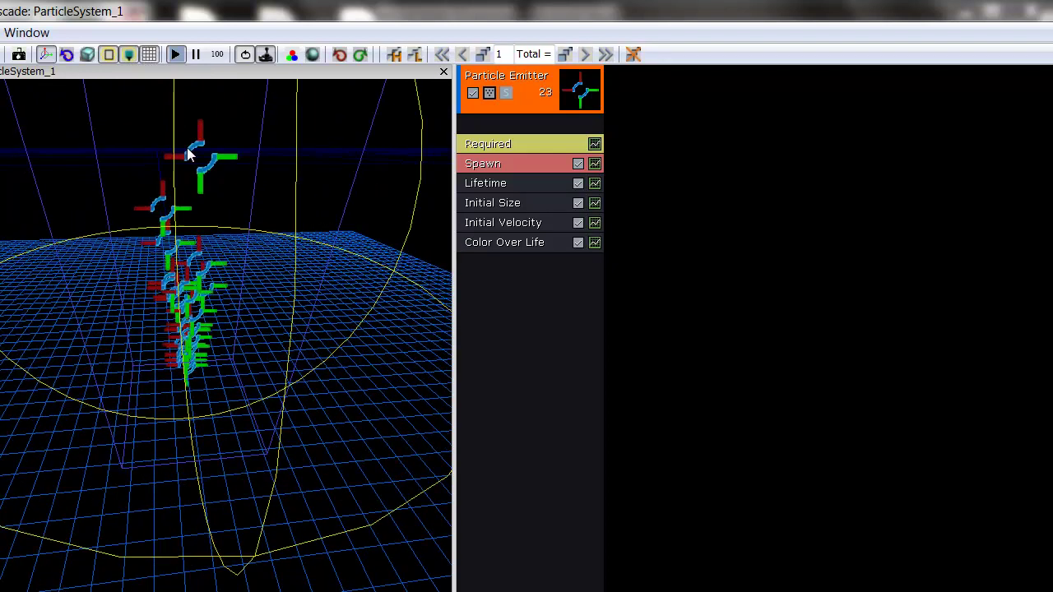
pyautogui.click(195, 56)
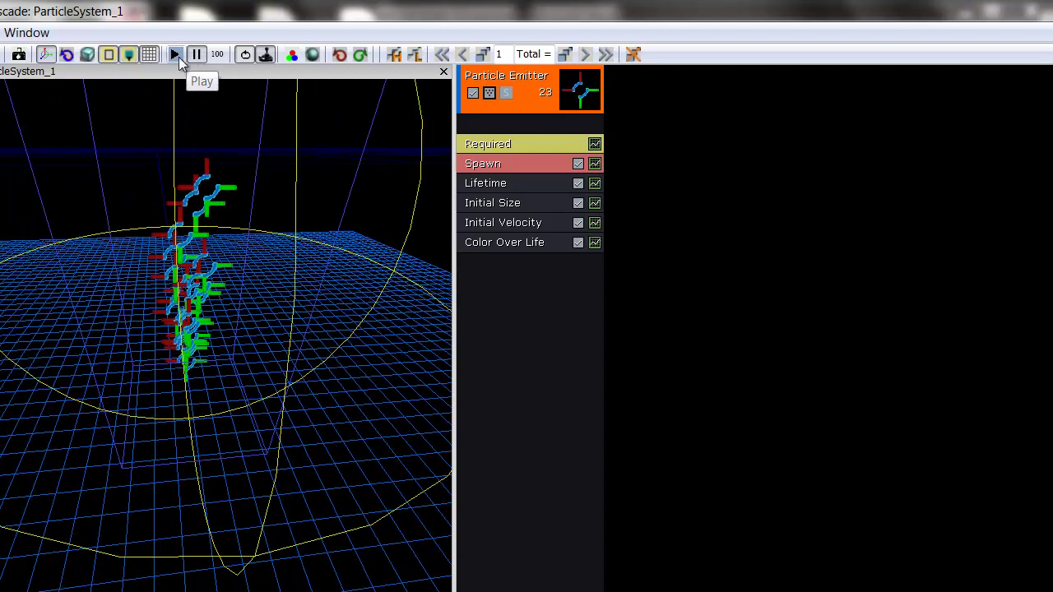
pyautogui.click(177, 56)
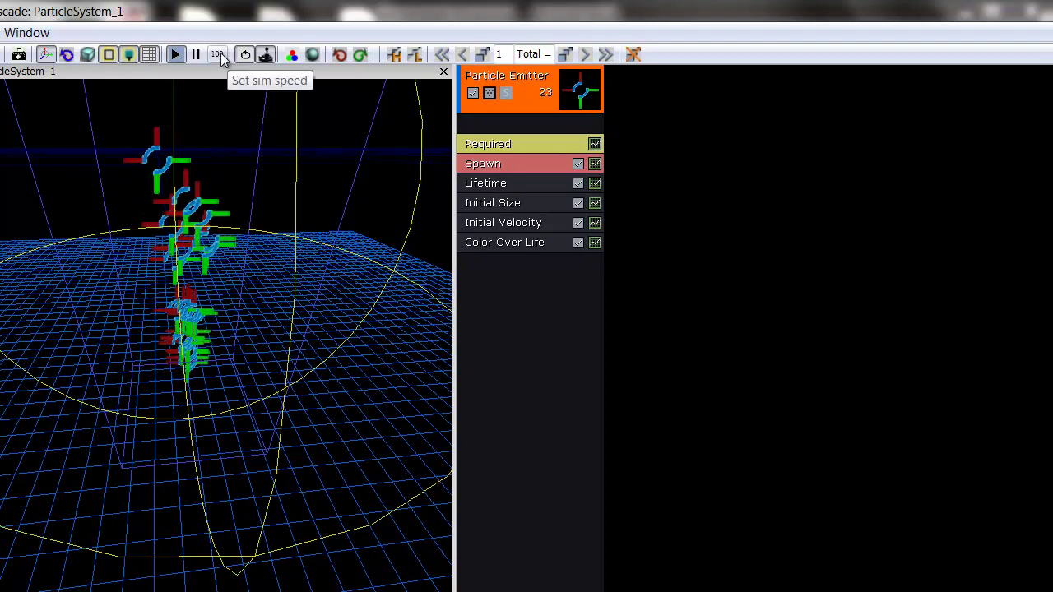
pyautogui.click(218, 56)
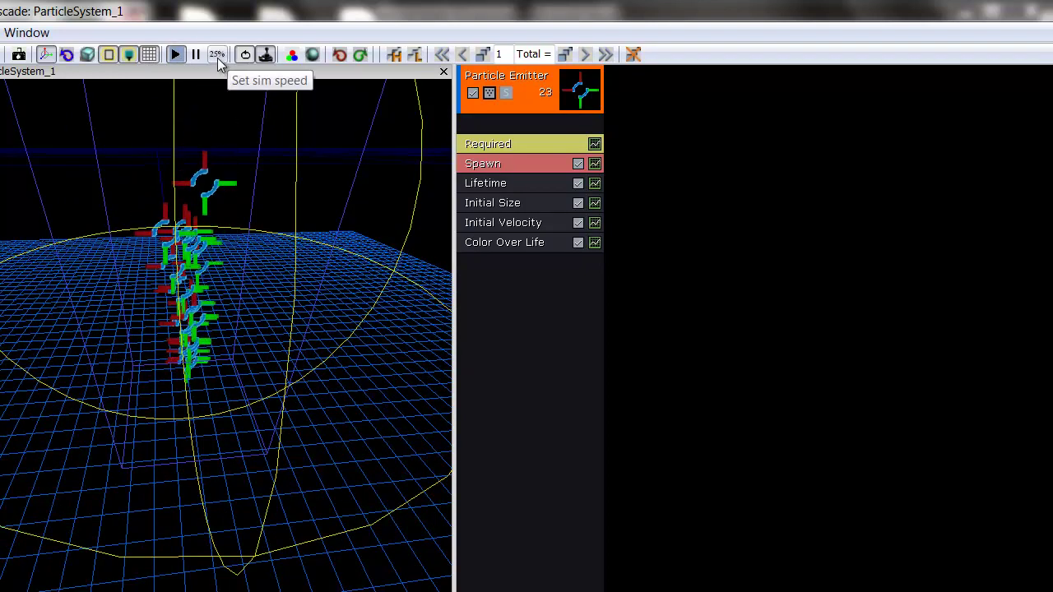
pyautogui.click(217, 56)
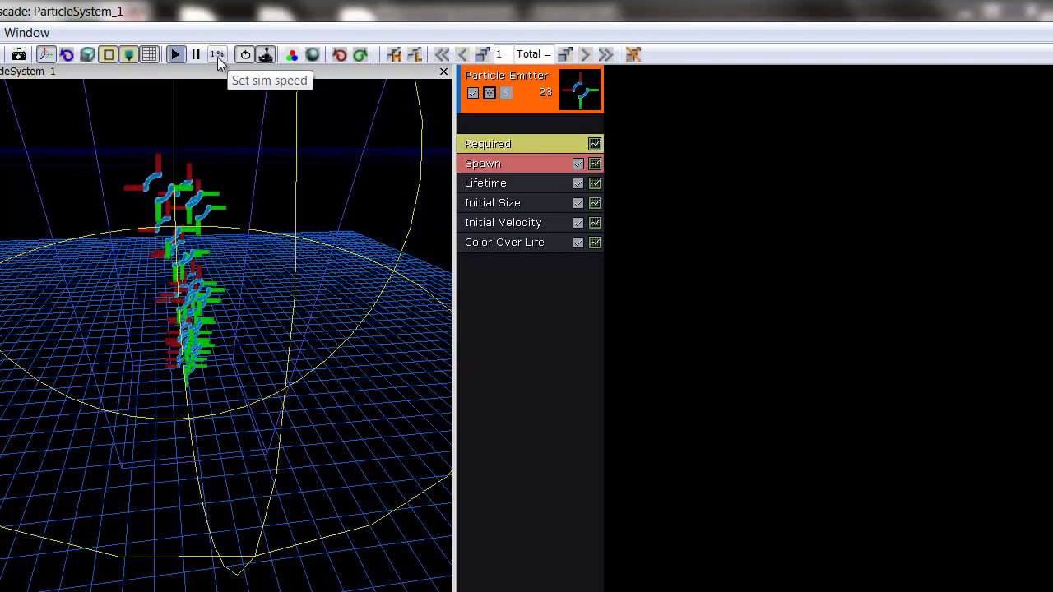
pyautogui.click(217, 56)
pyautogui.click(257, 47)
pyautogui.moveTo(241, 313); pyautogui.dragTo(178, 393, button='right')
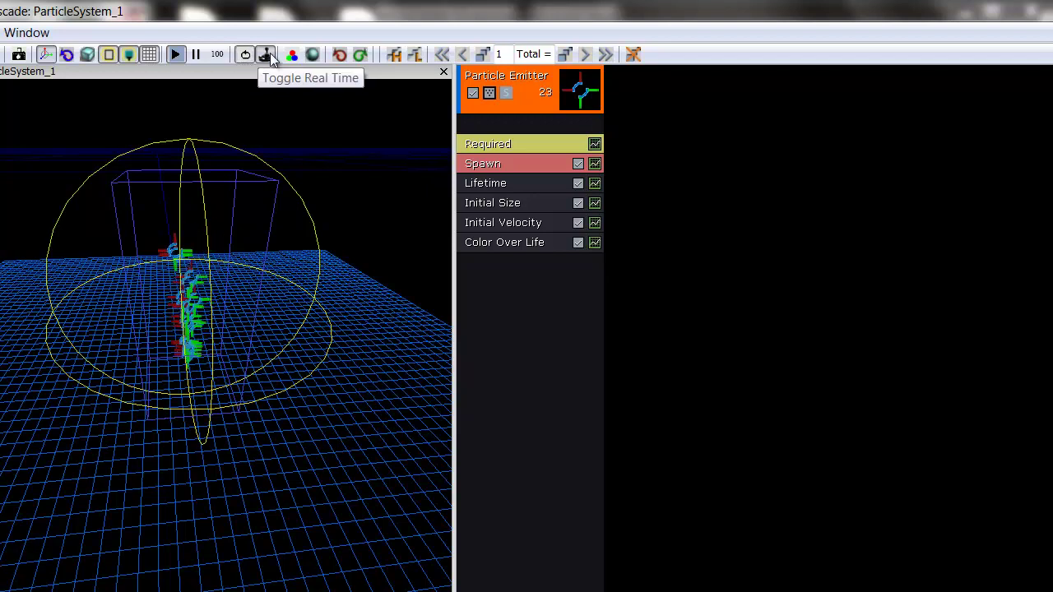
pyautogui.moveTo(308, 360); pyautogui.dragTo(91, 296)
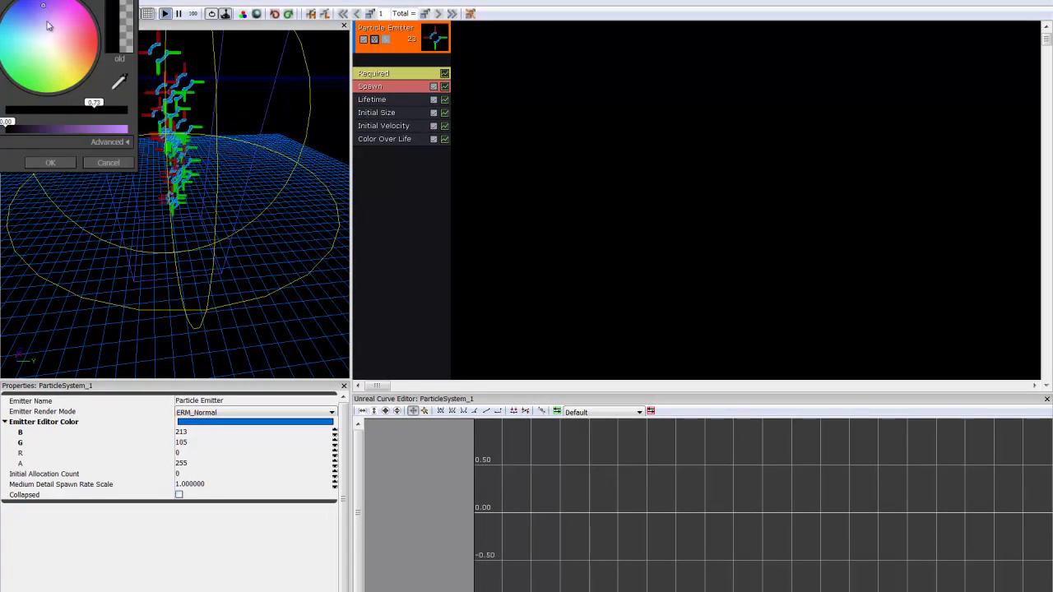
pyautogui.click(60, 163)
pyautogui.moveTo(66, 169); pyautogui.dragTo(206, 121)
pyautogui.click(257, 13)
pyautogui.click(89, 129)
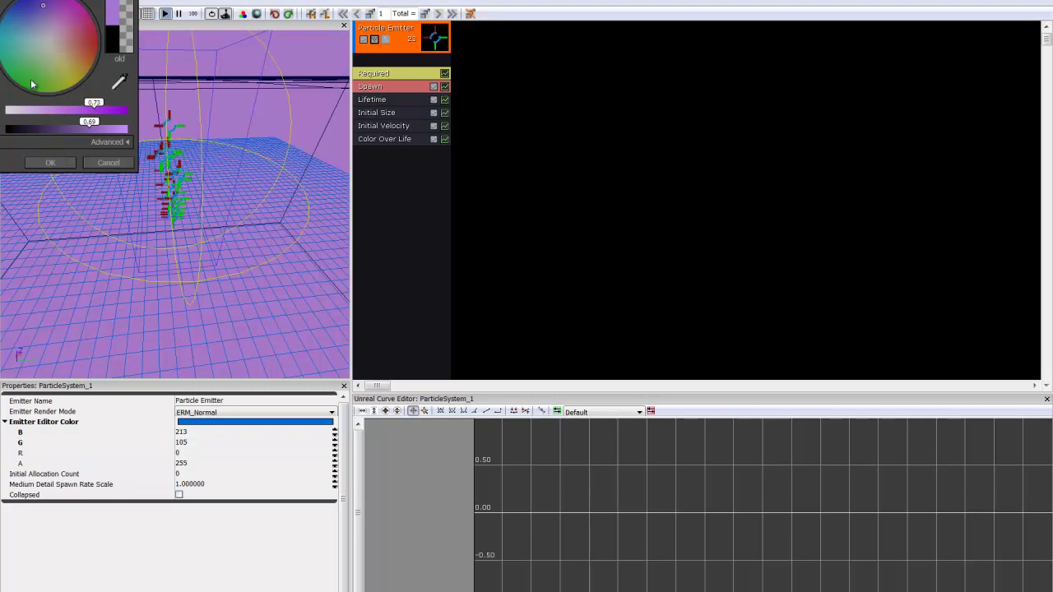
pyautogui.moveTo(36, 58)
pyautogui.mouseDown()
pyautogui.moveTo(33, 79)
pyautogui.moveTo(21, 80)
pyautogui.mouseUp()
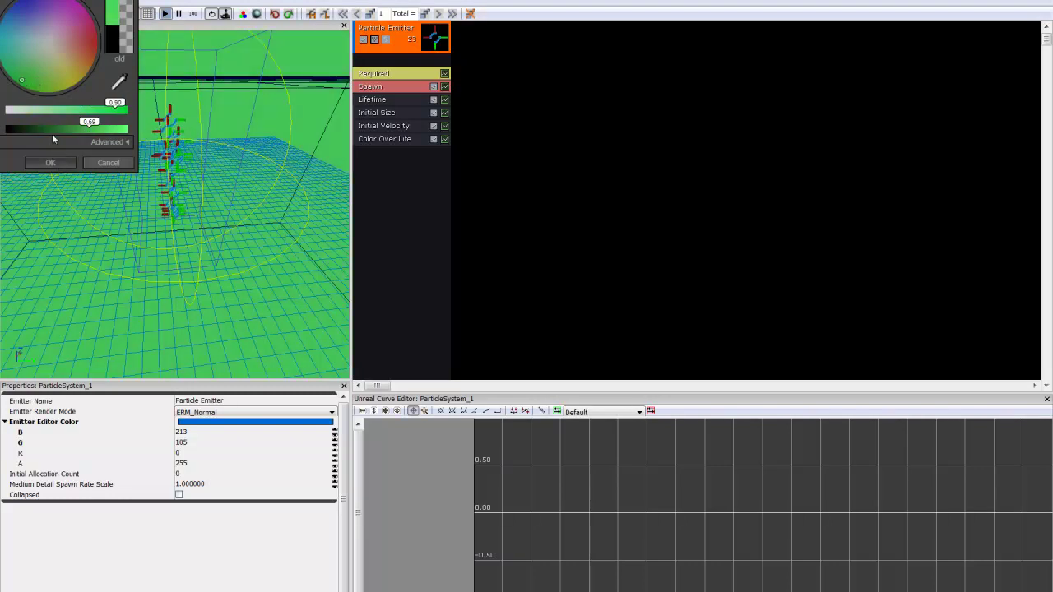
pyautogui.click(31, 52)
pyautogui.moveTo(25, 123); pyautogui.dragTo(5, 124)
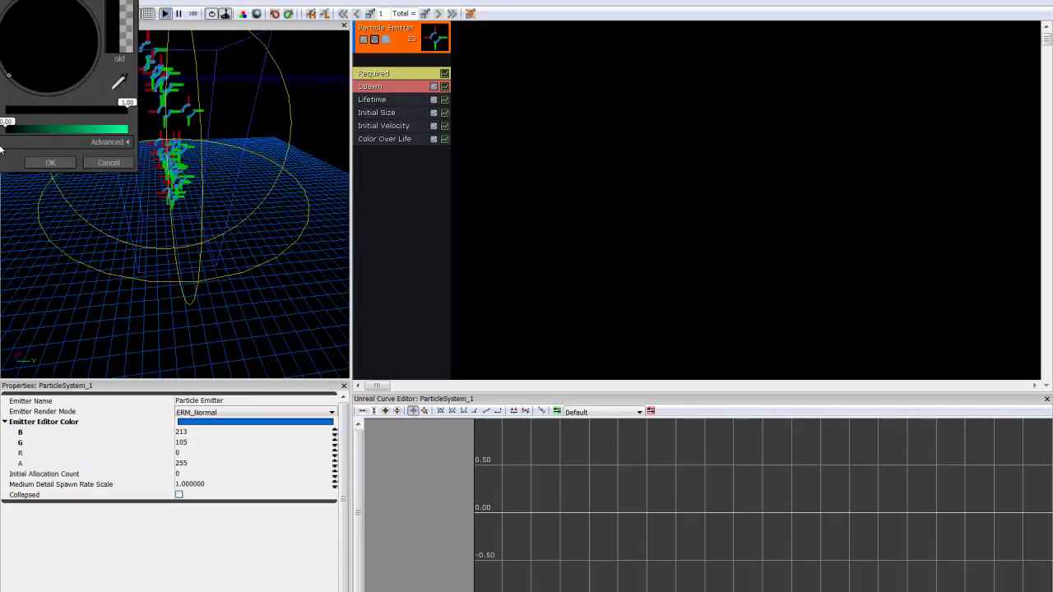
pyautogui.click(50, 163)
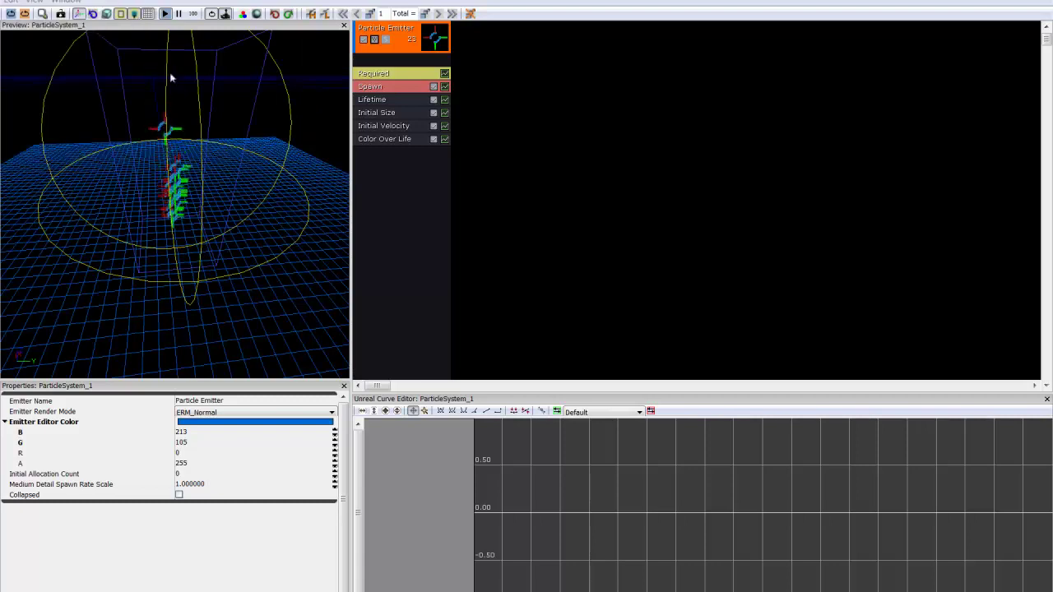
# Display a radius-150 red wireframe sphere, hide the yellow bounds sphere, and zoom out.
pyautogui.click(257, 15)
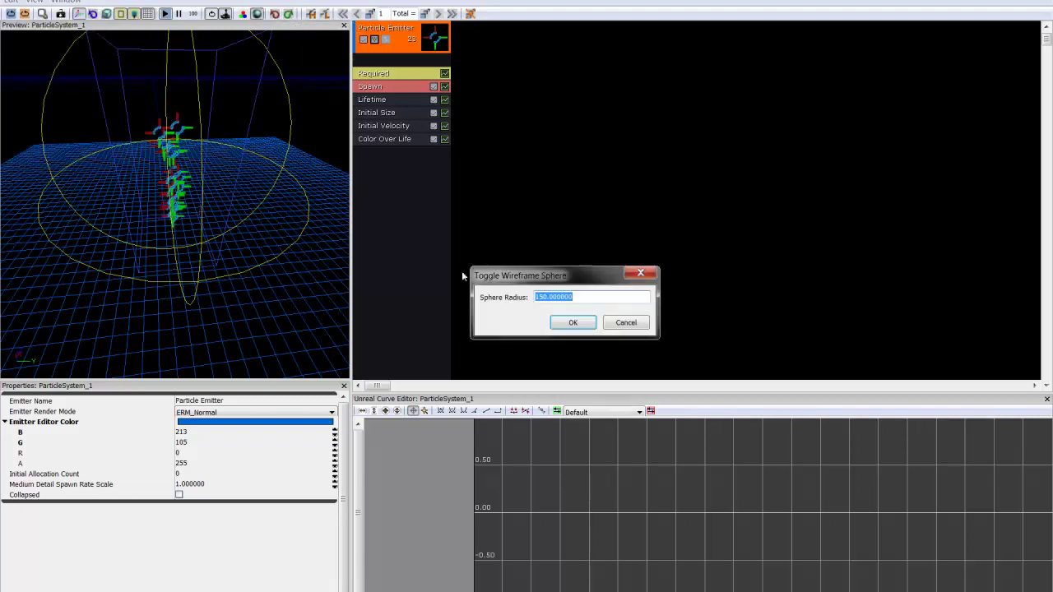
pyautogui.moveTo(548, 278); pyautogui.dragTo(417, 105)
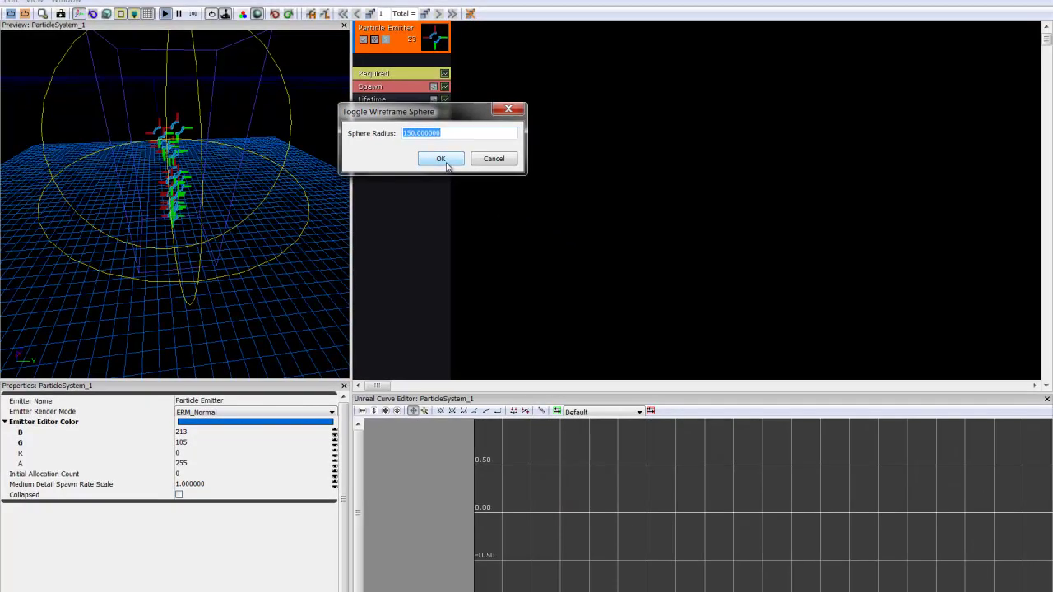
pyautogui.click(441, 158)
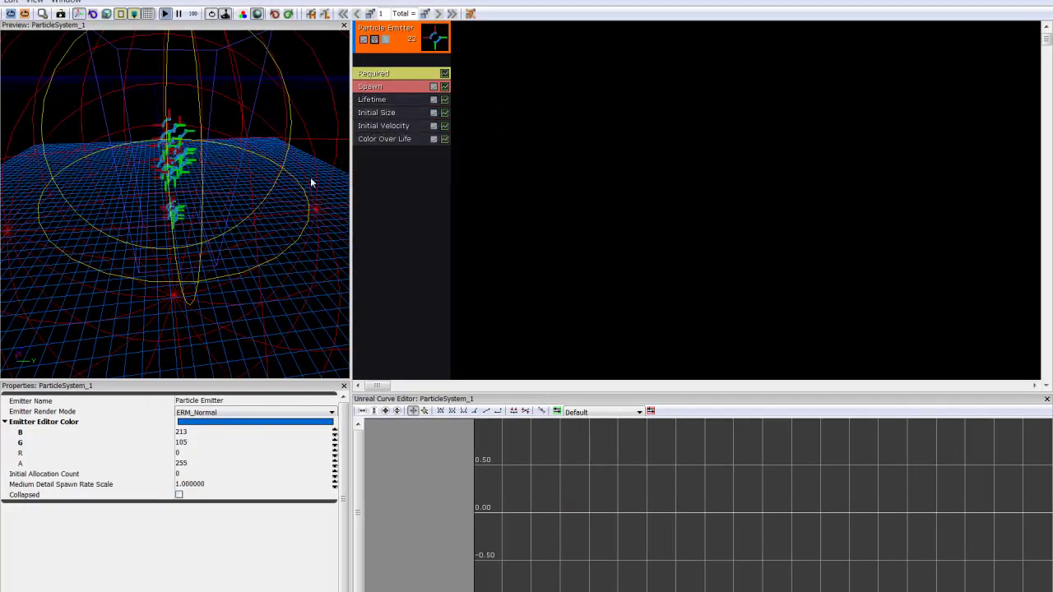
pyautogui.click(120, 14)
pyautogui.moveTo(173, 206); pyautogui.dragTo(23, 140)
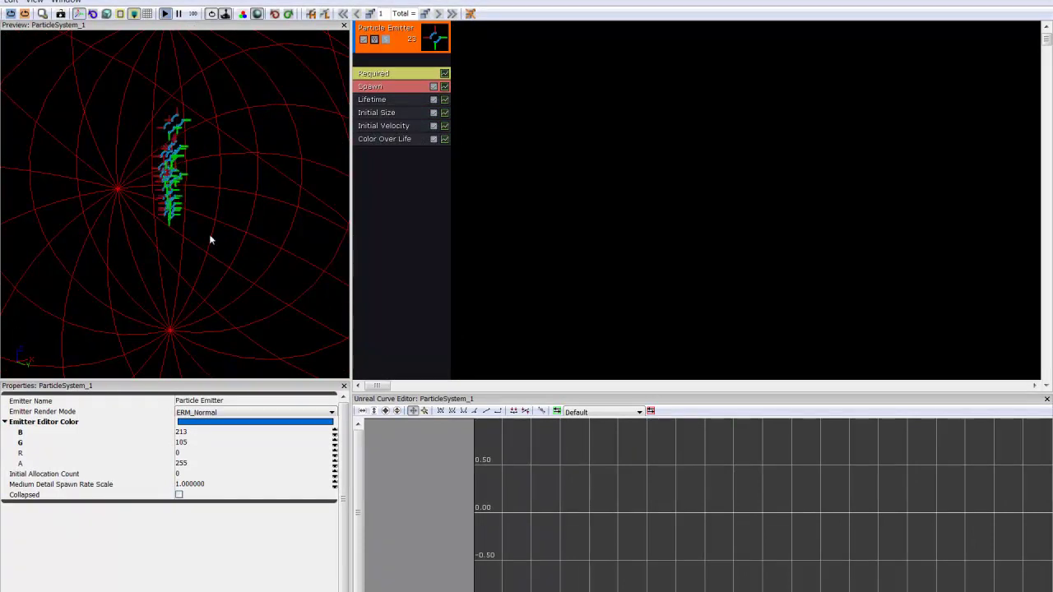
pyautogui.moveTo(211, 235); pyautogui.dragTo(298, 368, button='right')
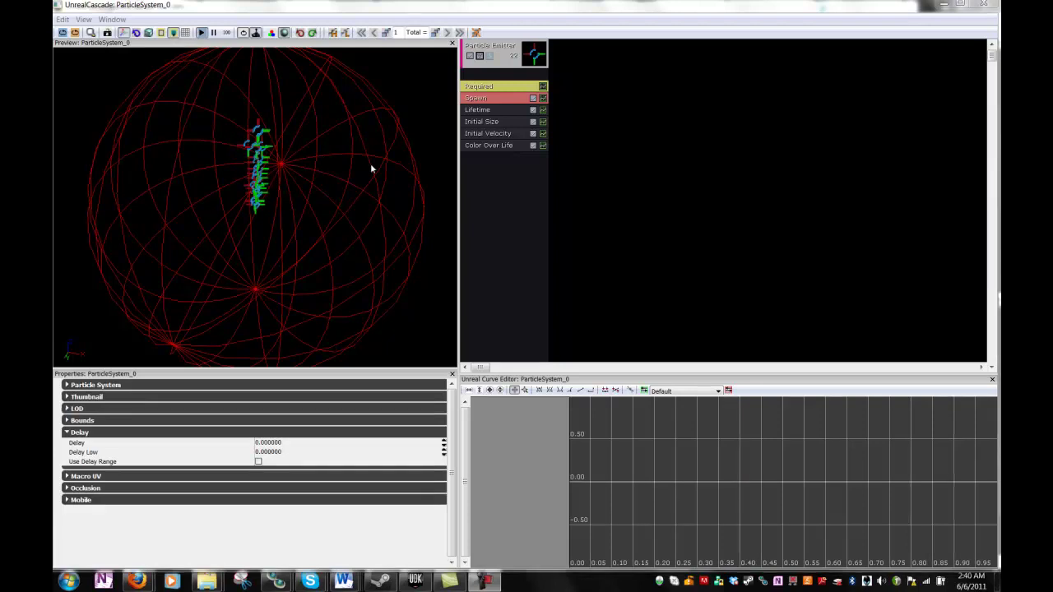
pyautogui.moveTo(343, 211); pyautogui.dragTo(286, 184)
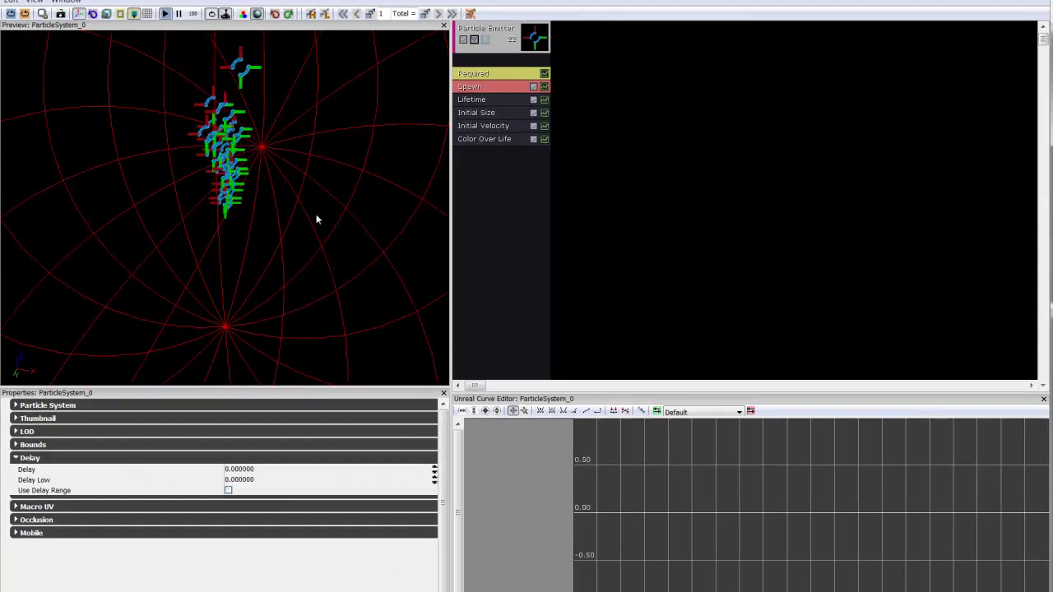
pyautogui.moveTo(317, 219); pyautogui.dragTo(312, 270, button='right')
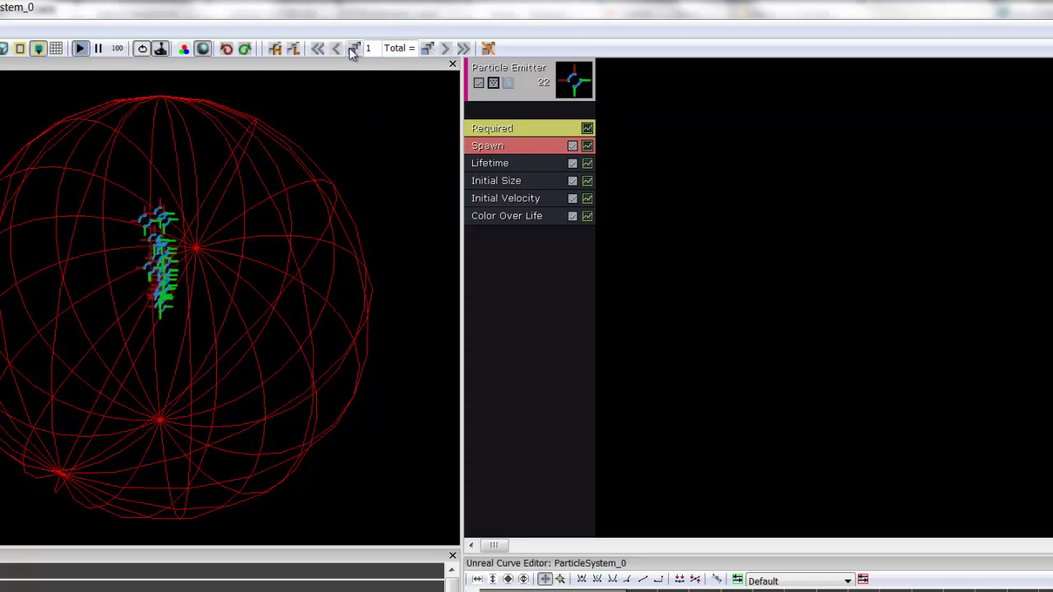
pyautogui.click(444, 49)
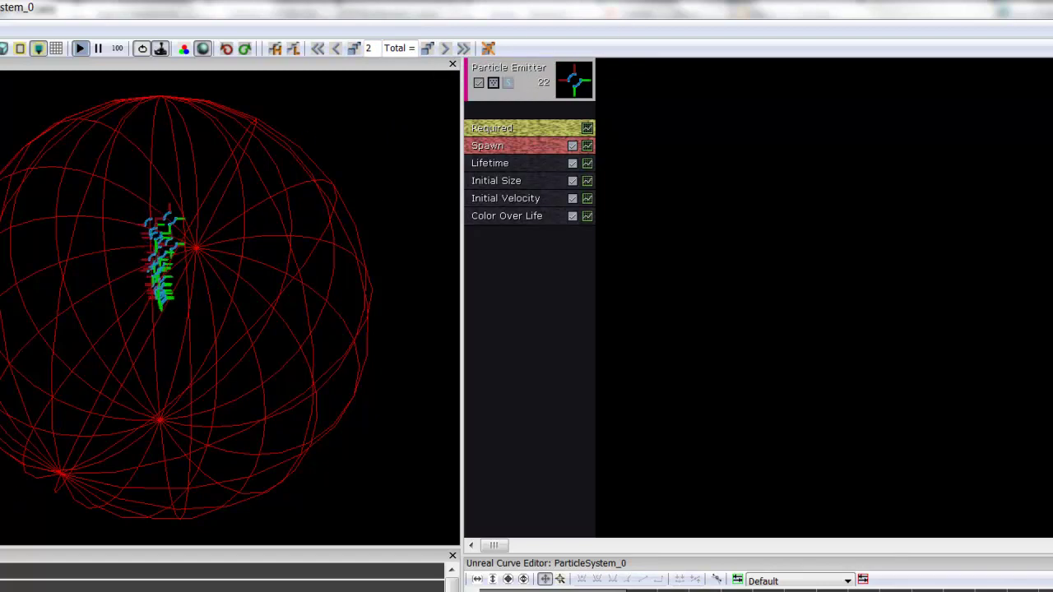
pyautogui.click(337, 51)
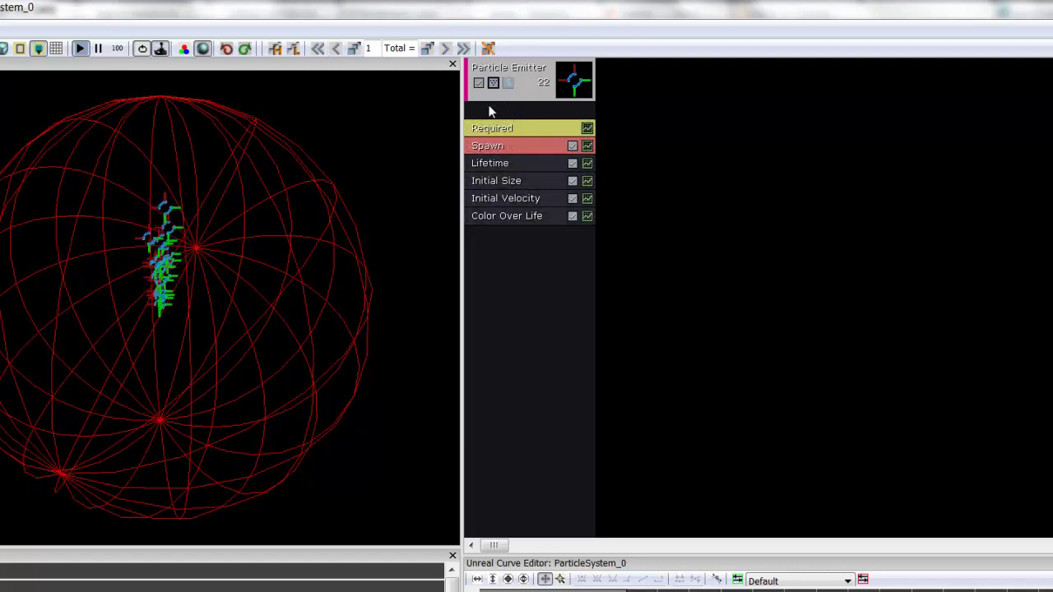
# Turn the grid floor back on, hide the red wireframe sphere, and play the simulation.
pyautogui.click(56, 50)
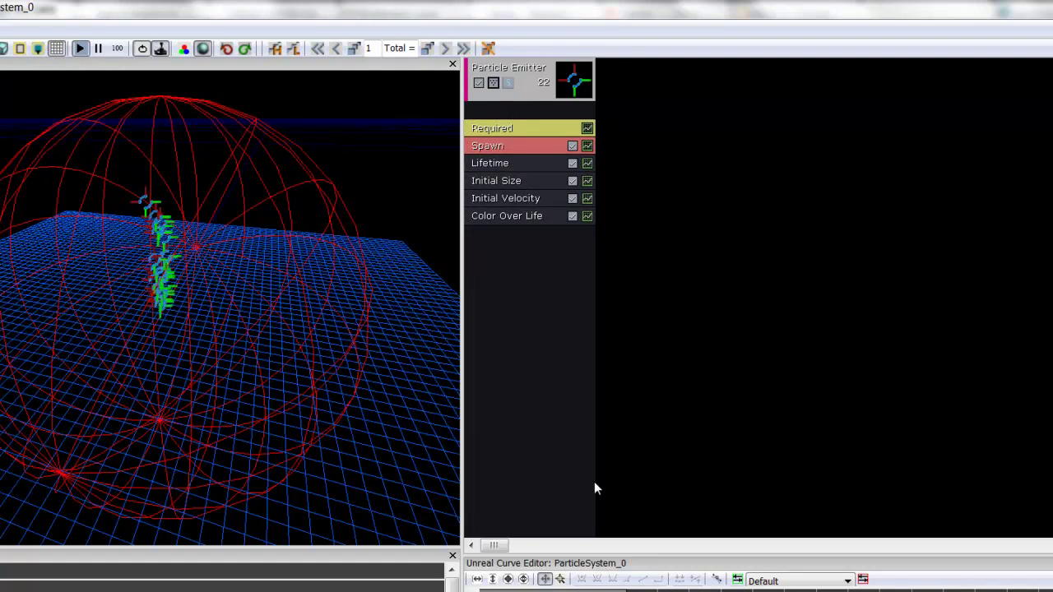
pyautogui.click(202, 48)
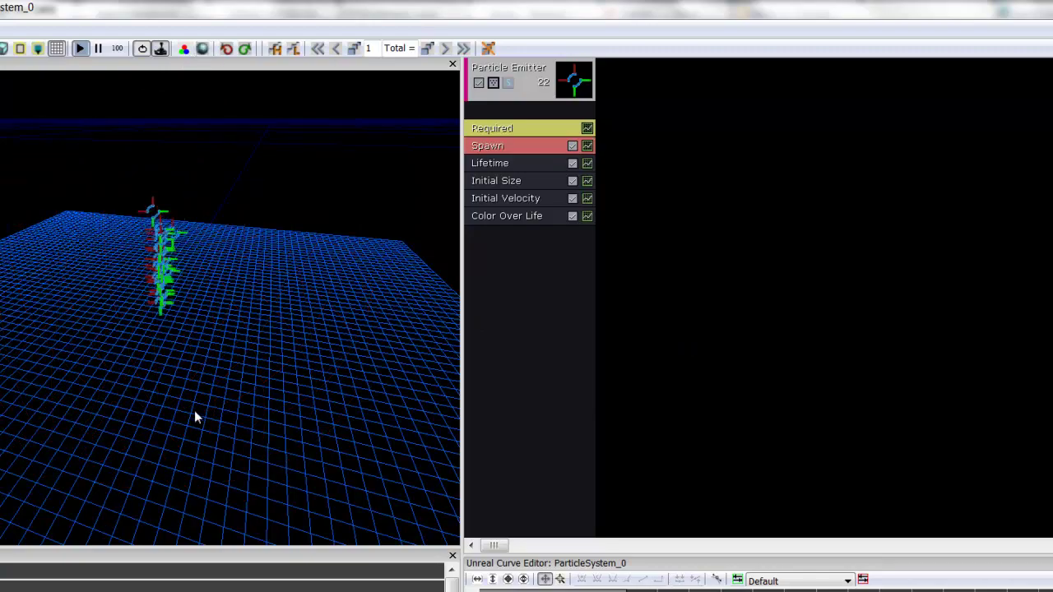
pyautogui.moveTo(196, 417); pyautogui.dragTo(104, 181)
pyautogui.moveTo(97, 294)
pyautogui.mouseDown()
pyautogui.moveTo(123, 399)
pyautogui.moveTo(92, 308)
pyautogui.moveTo(153, 284)
pyautogui.moveTo(102, 284)
pyautogui.mouseUp()
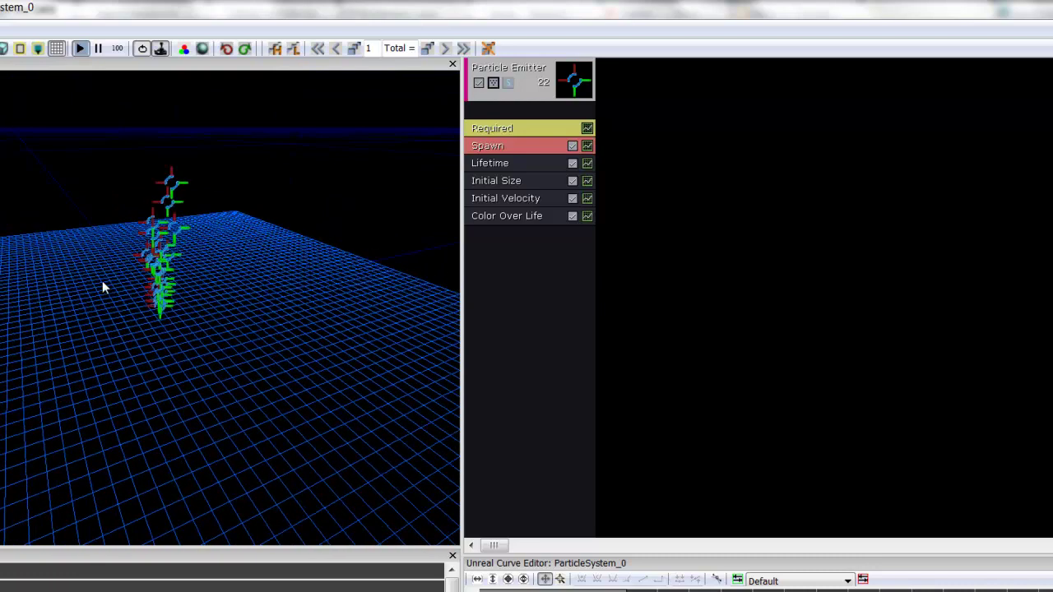
pyautogui.click(80, 49)
pyautogui.moveTo(172, 342); pyautogui.dragTo(152, 476)
pyautogui.moveTo(280, 349); pyautogui.dragTo(119, 315)
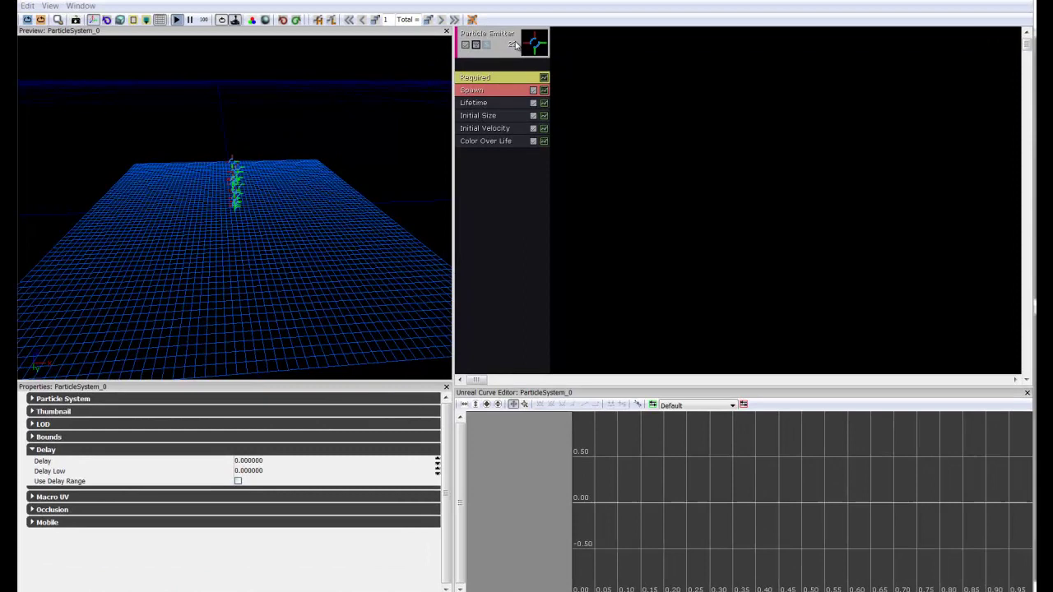
pyautogui.click(520, 60)
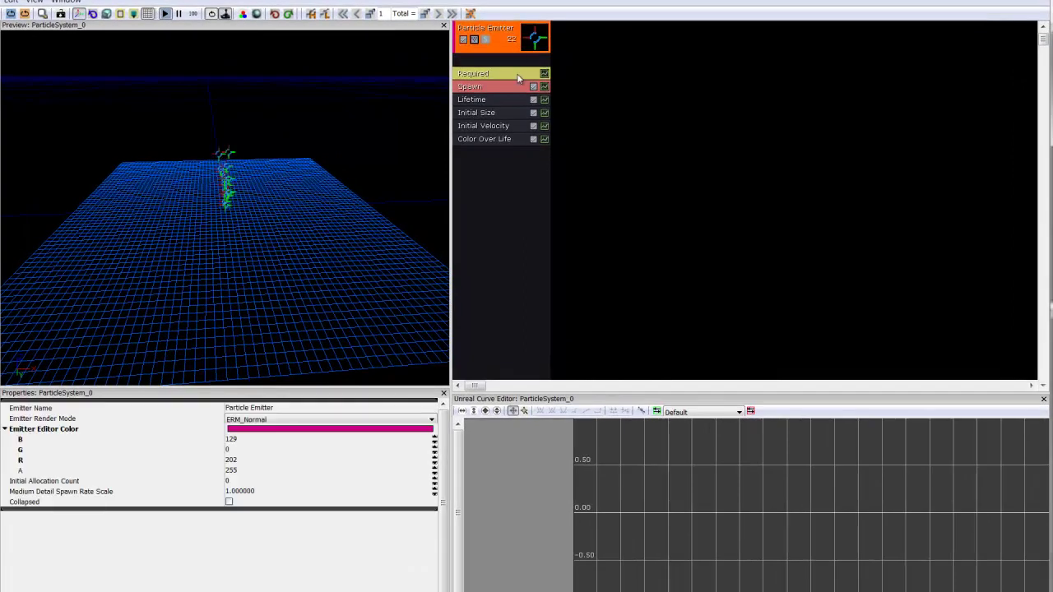
pyautogui.moveTo(361, 273); pyautogui.dragTo(434, 148)
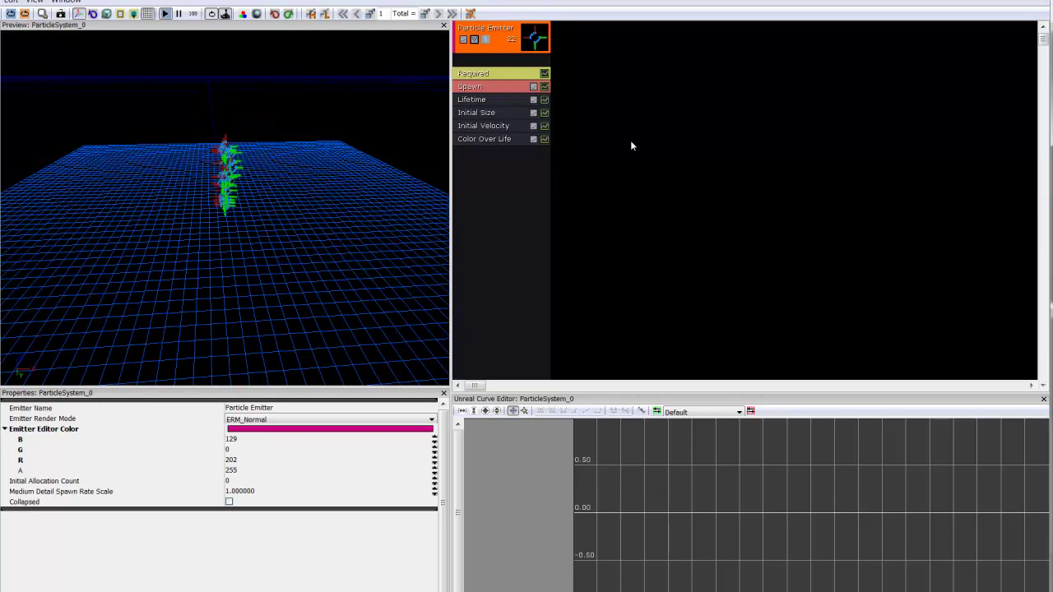
pyautogui.click(495, 85)
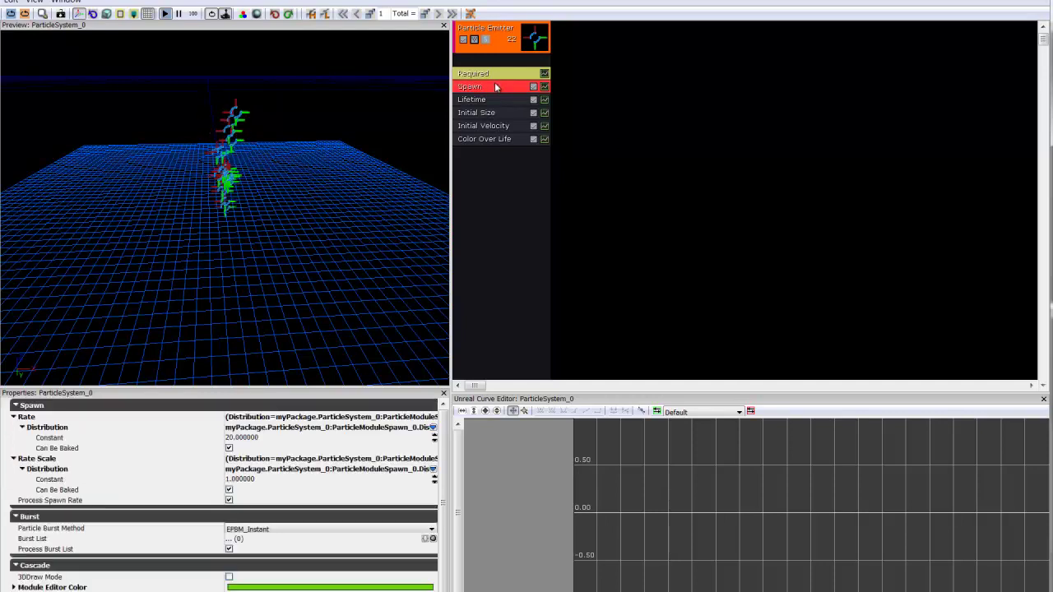
pyautogui.click(501, 127)
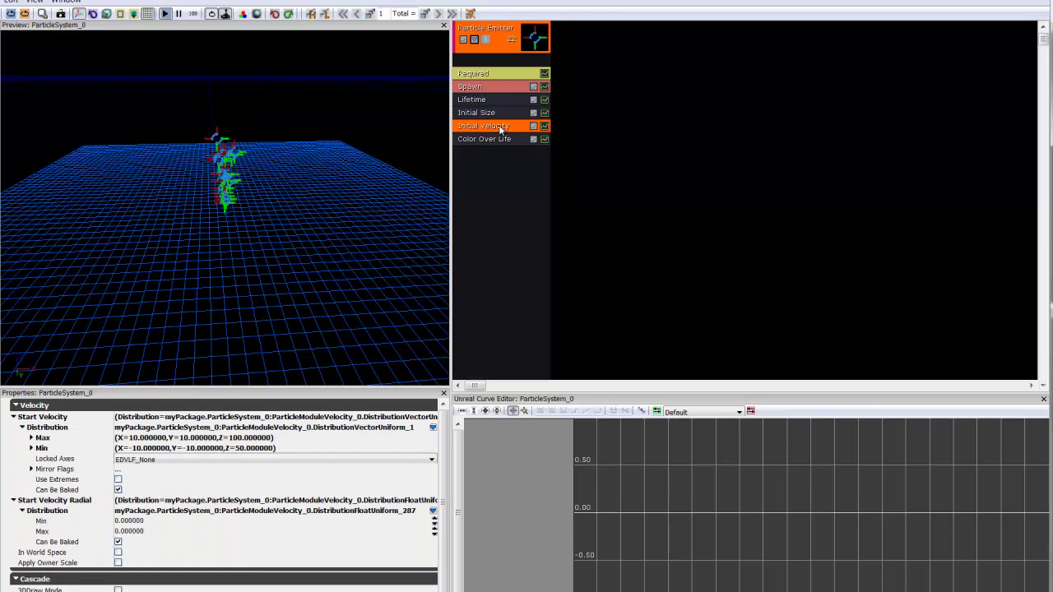
pyautogui.click(505, 139)
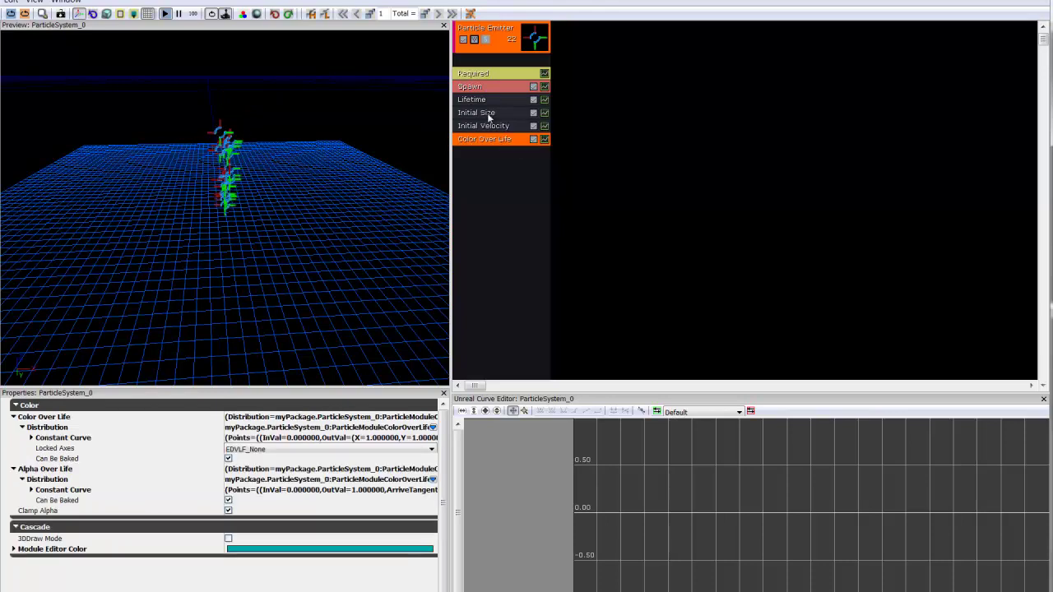
pyautogui.click(489, 113)
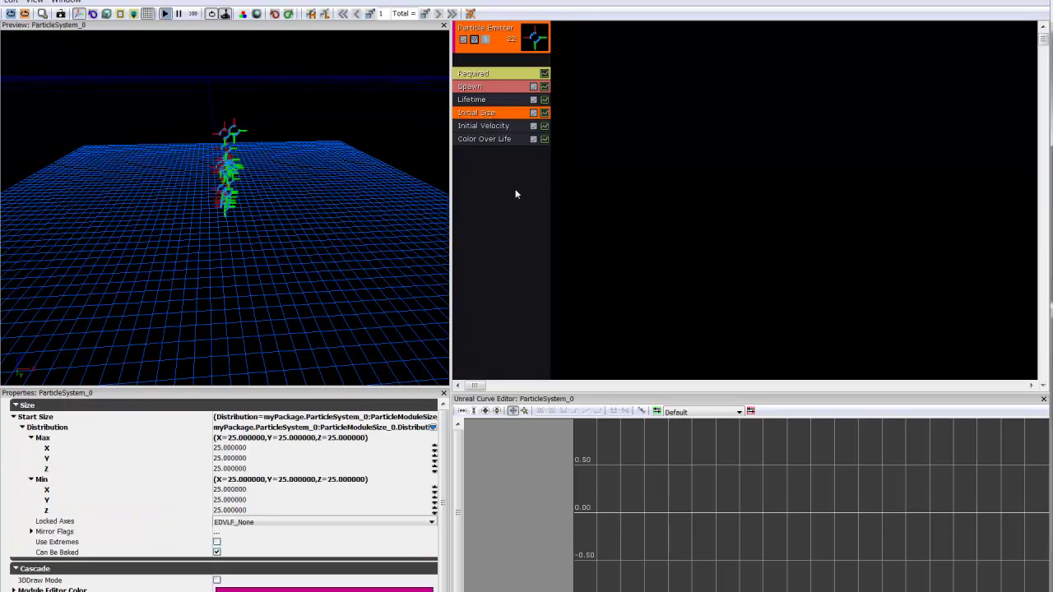
pyautogui.rightClick(486, 196)
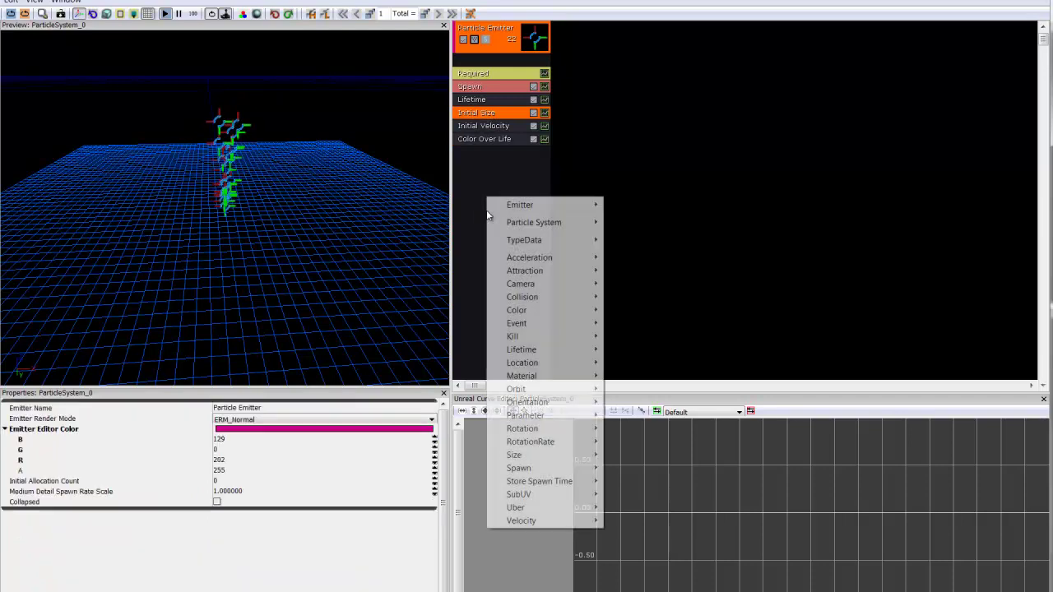
pyautogui.click(479, 184)
pyautogui.rightClick(510, 49)
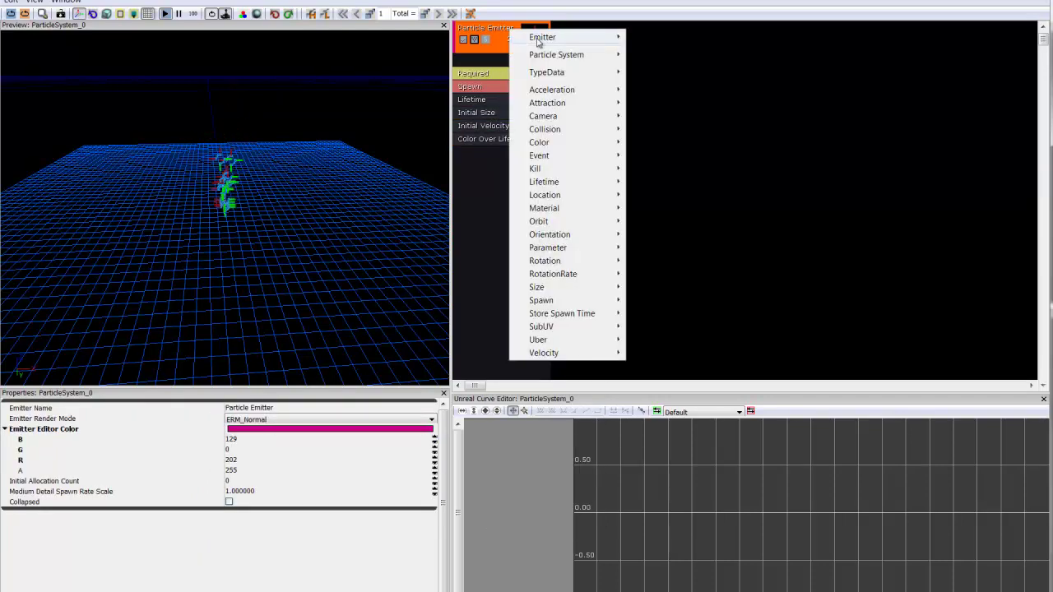
pyautogui.rightClick(489, 178)
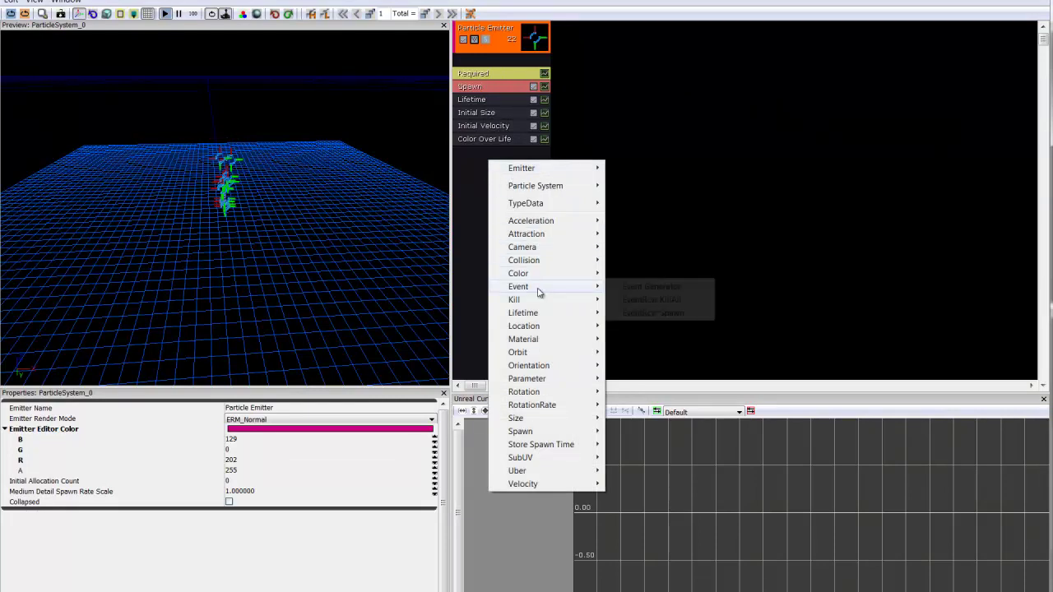
pyautogui.moveTo(526, 431)
pyautogui.click(639, 430)
pyautogui.rightClick(516, 155)
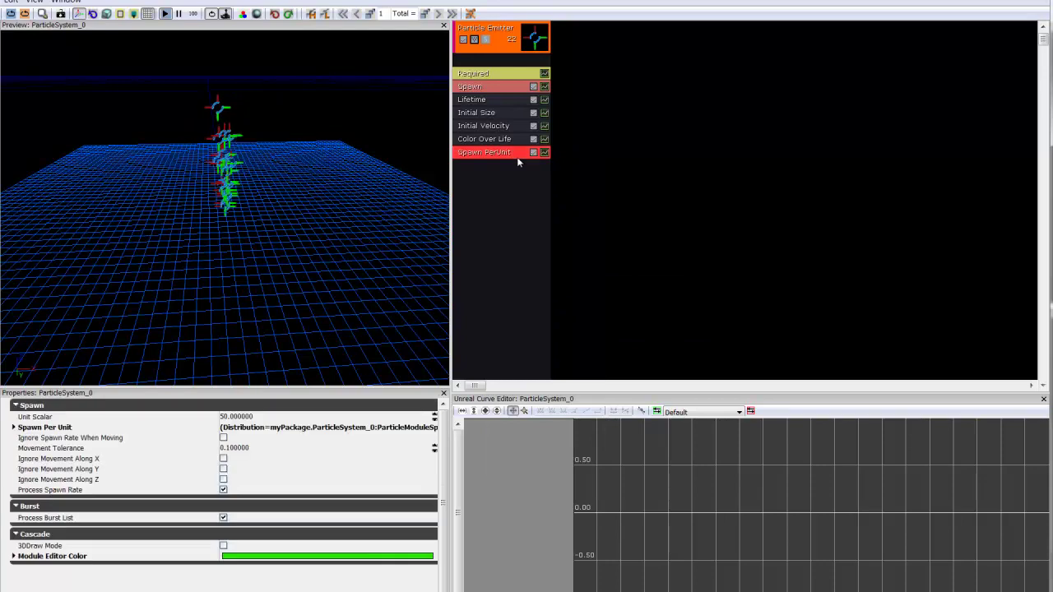
pyautogui.click(539, 150)
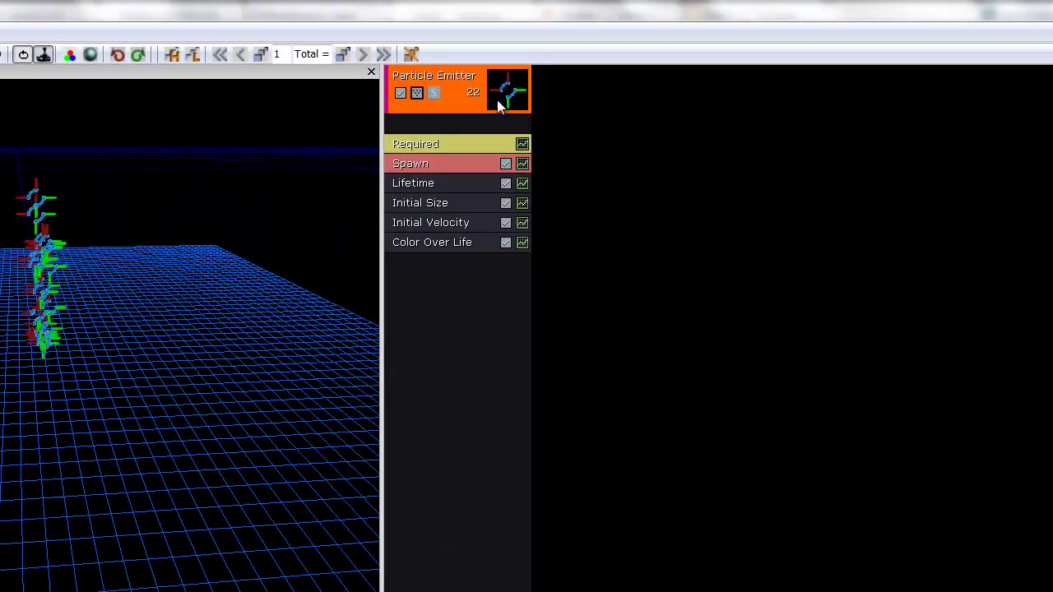
# Add a new ParticleSpriteEmitter, then solo the first emitter and select its Spawn module.
pyautogui.rightClick(522, 92)
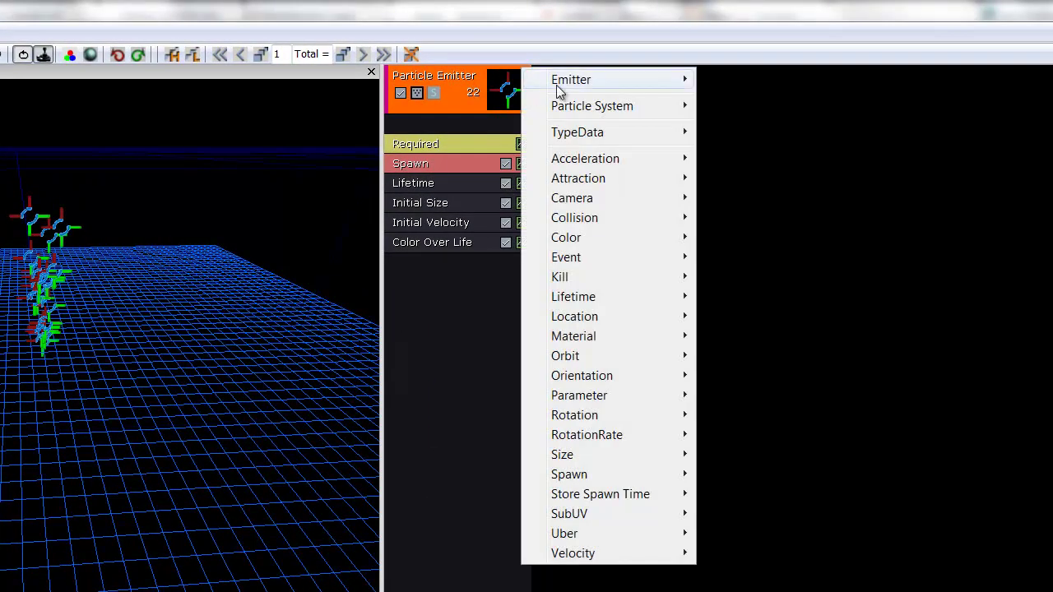
pyautogui.click(794, 308)
pyautogui.rightClick(794, 309)
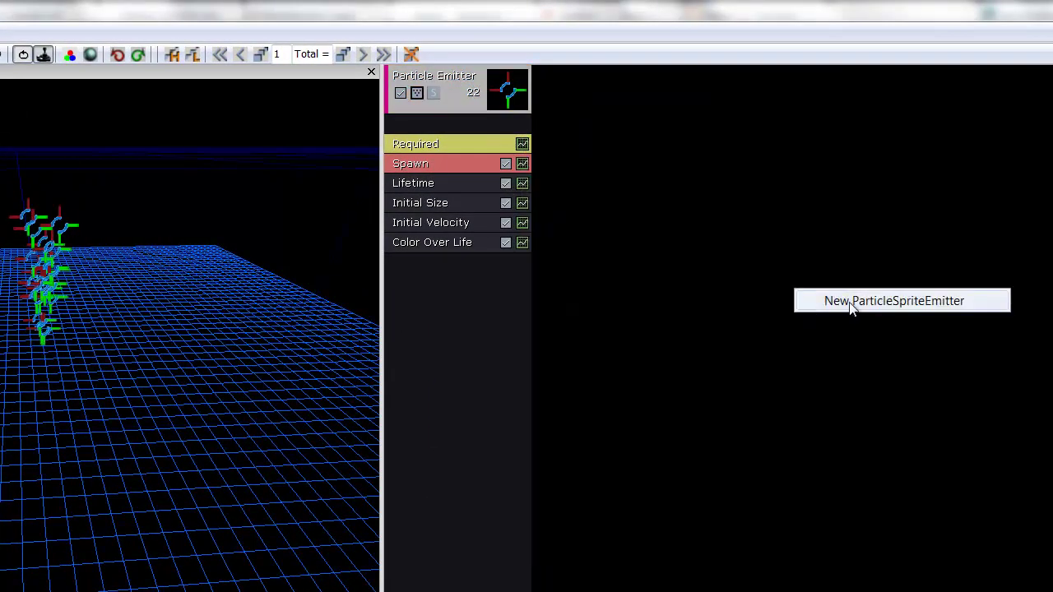
pyautogui.click(851, 302)
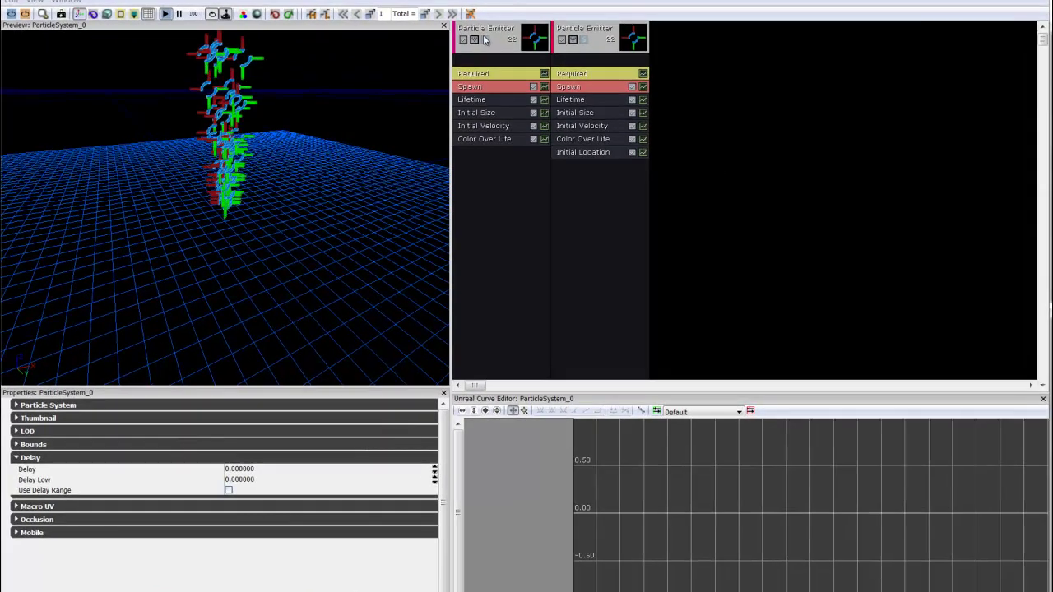
pyautogui.click(489, 55)
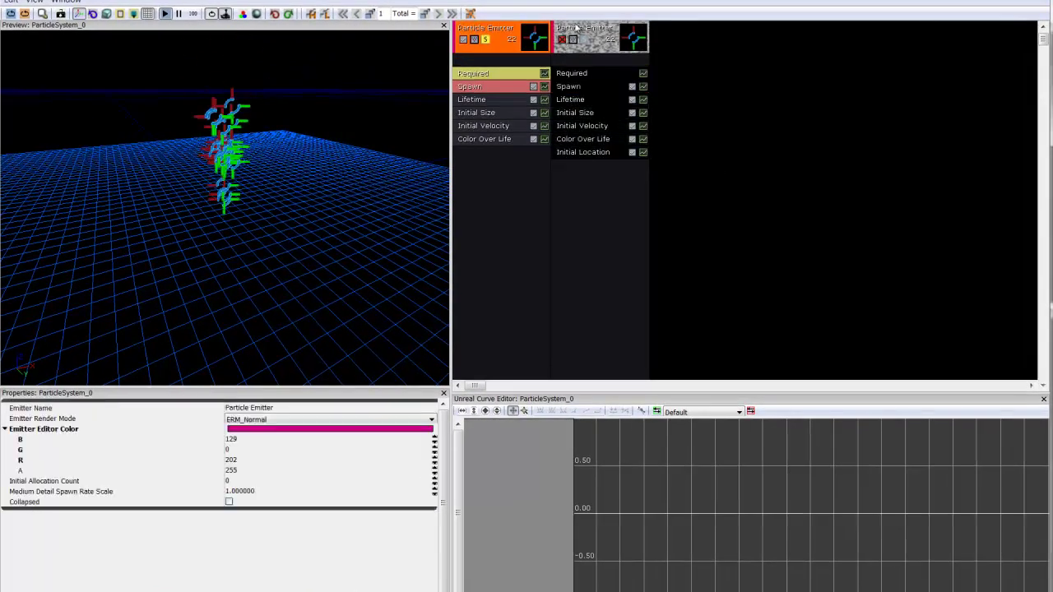
pyautogui.click(493, 88)
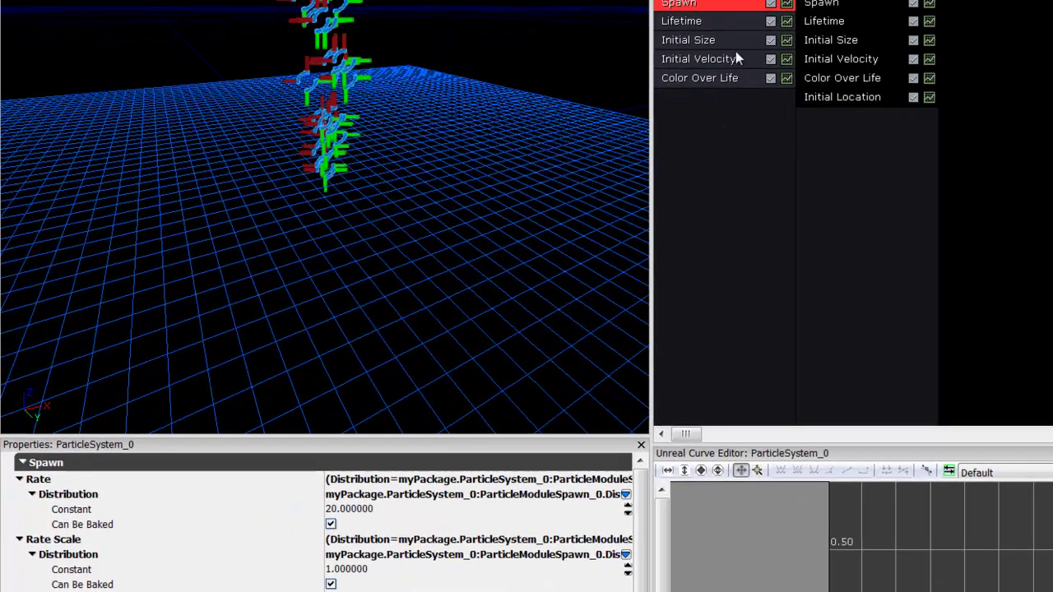
# In Initial Velocity, expand Start Velocity Max and Min and set Max Y to 1000.
pyautogui.click(506, 125)
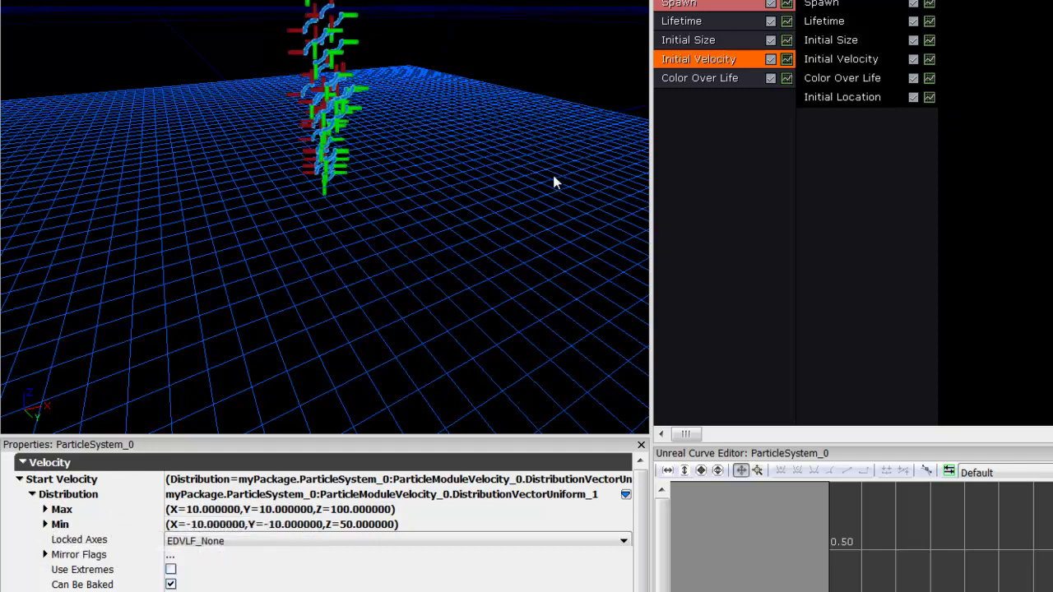
pyautogui.click(45, 510)
pyautogui.click(45, 569)
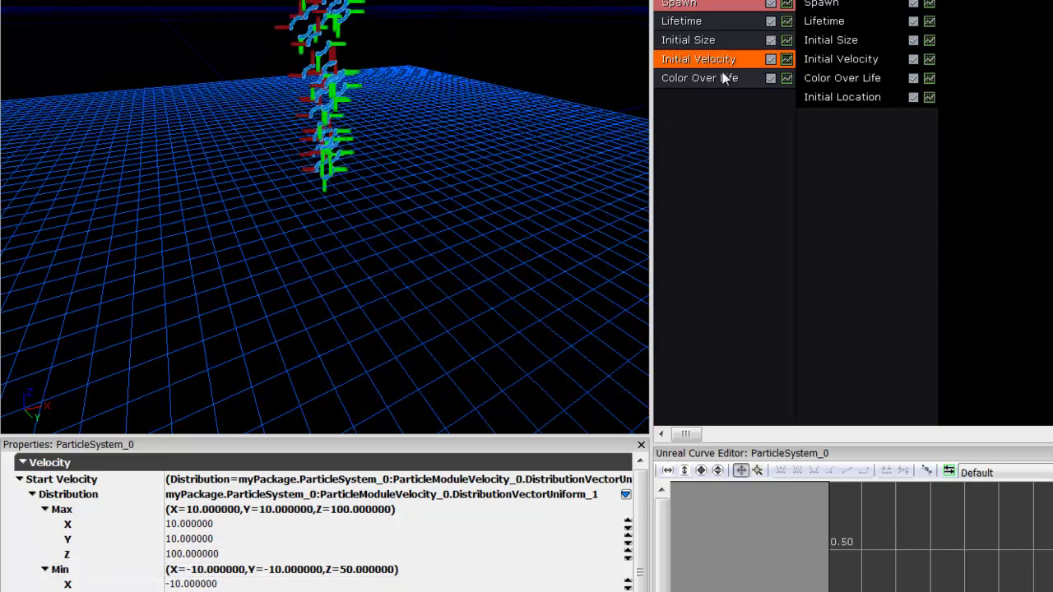
pyautogui.click(167, 544)
pyautogui.click(169, 545)
pyautogui.write('00')
pyautogui.press('Return')
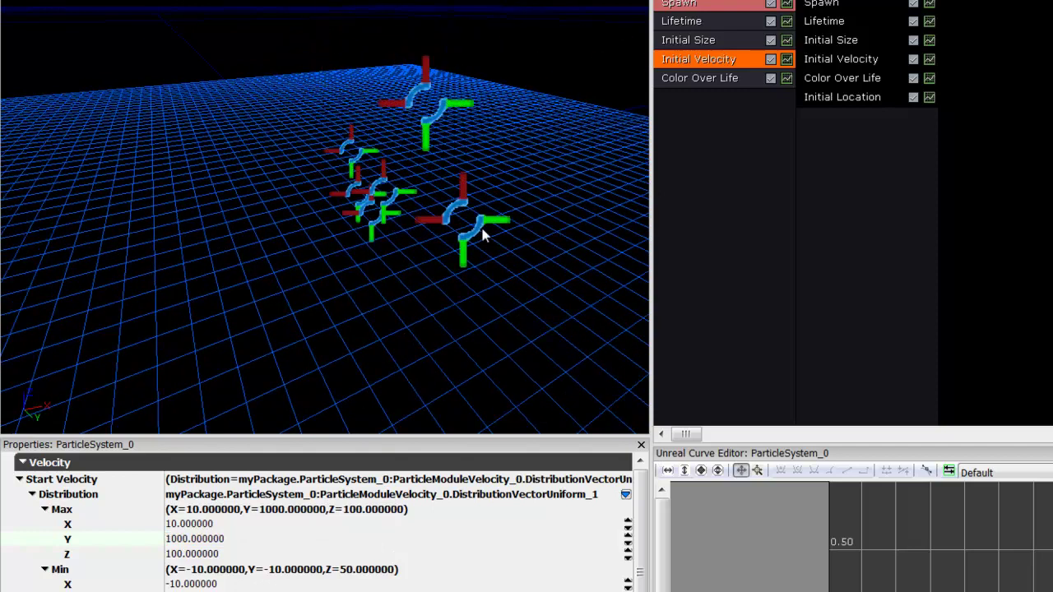
# Change the Max Y start velocity to -1000 to flip the sideways drift.
pyautogui.moveTo(451, 236); pyautogui.dragTo(585, 238)
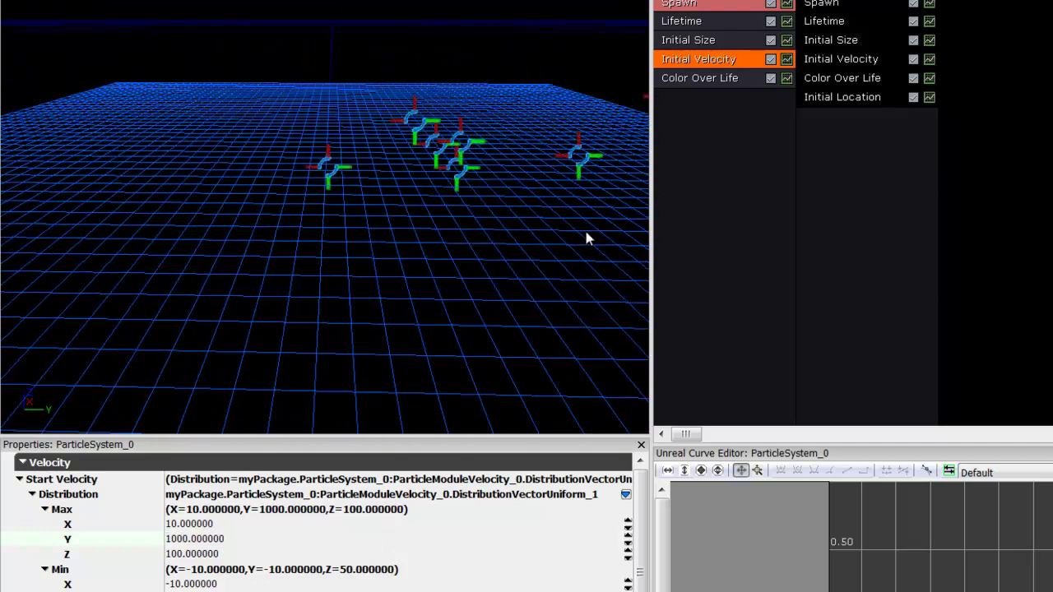
pyautogui.click(170, 541)
pyautogui.click(169, 543)
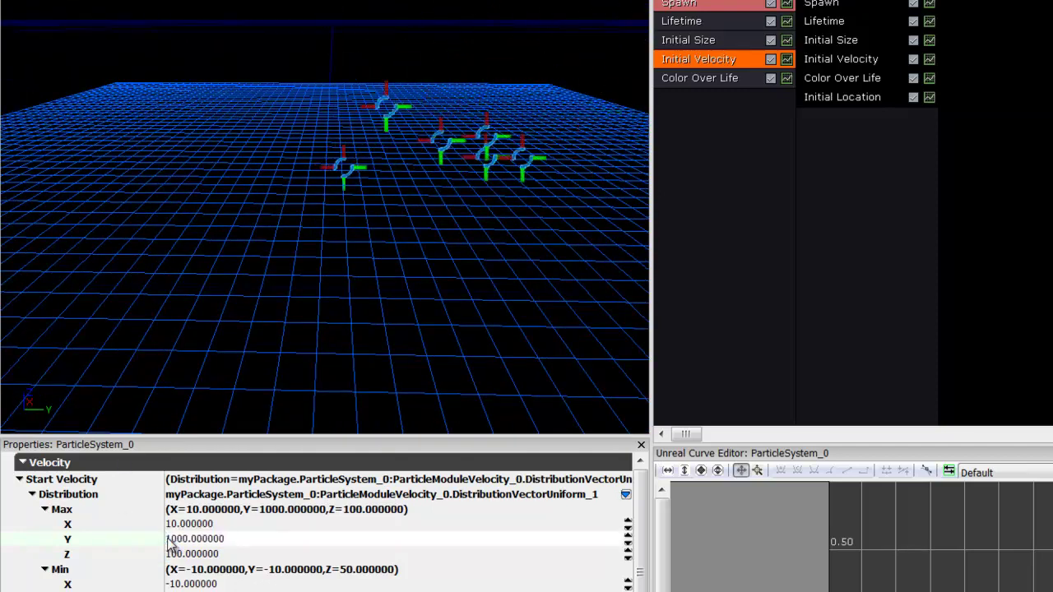
pyautogui.write('-')
pyautogui.press('Return')
pyautogui.moveTo(186, 365); pyautogui.dragTo(233, 207)
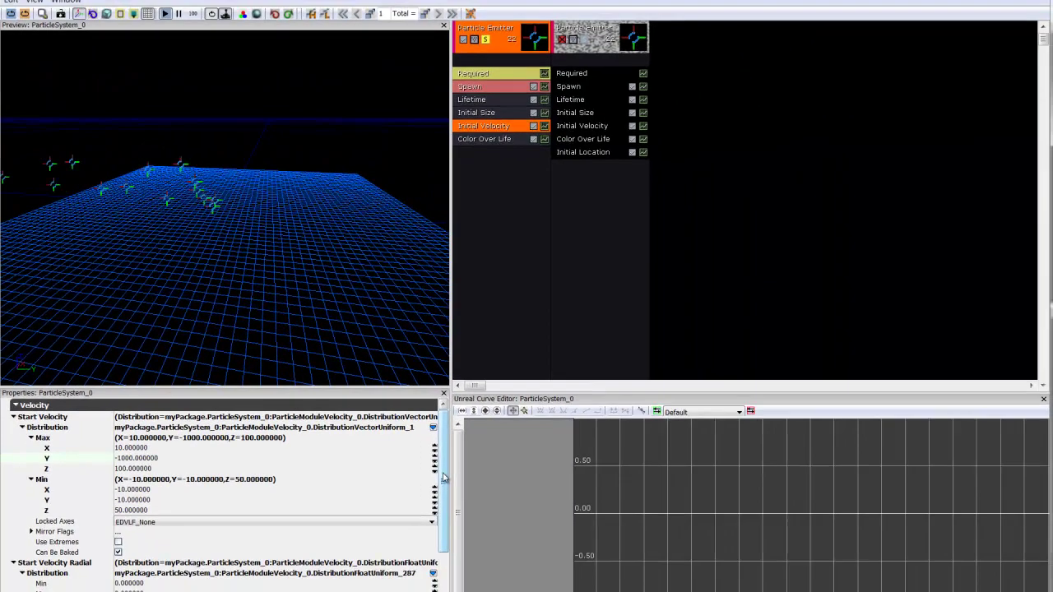
pyautogui.scroll(-3, 247, 526)
pyautogui.scroll(3, 247, 527)
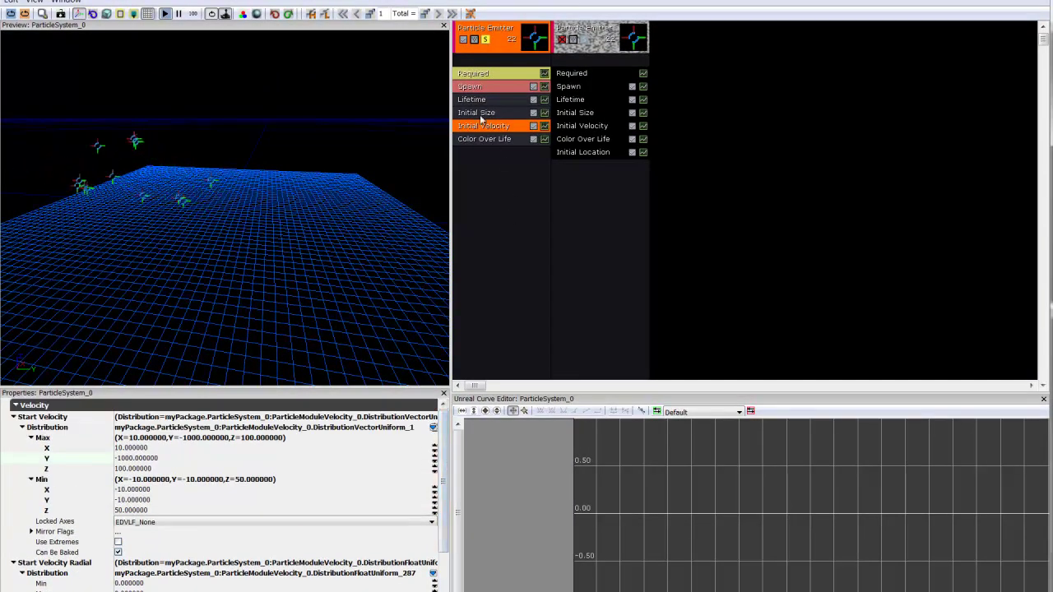
# Select the first emitter's Required module to show its DefaultParticle material, Duration and Delay settings.
pyautogui.click(477, 73)
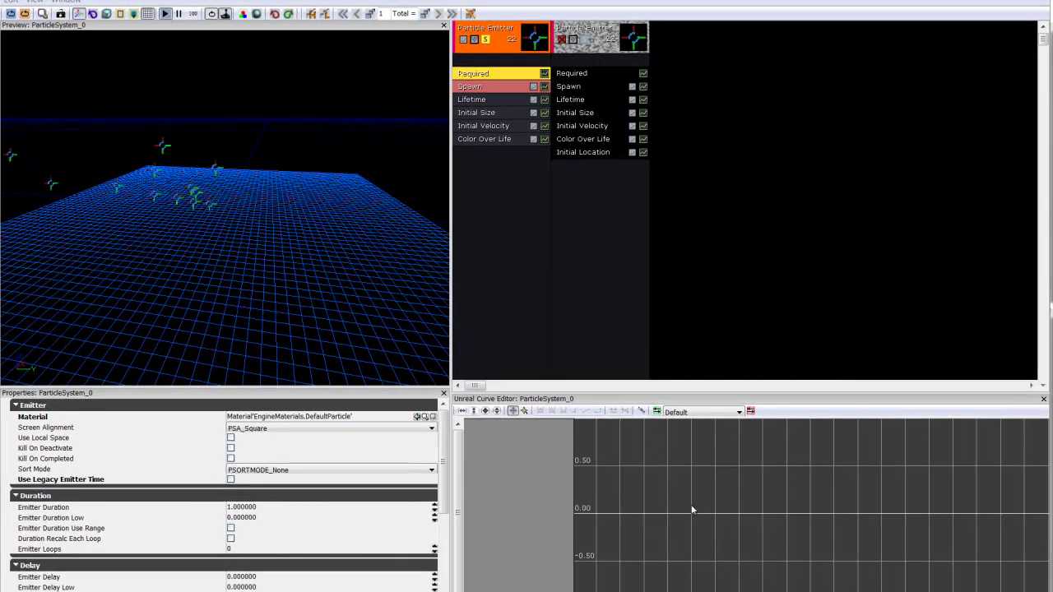
pyautogui.moveTo(222, 238); pyautogui.dragTo(260, 285)
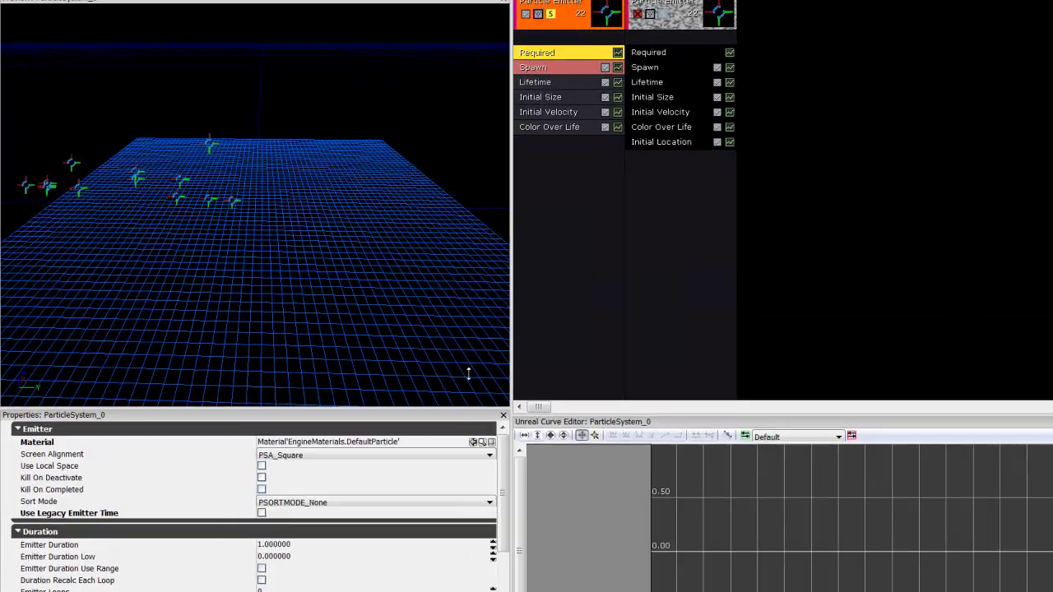